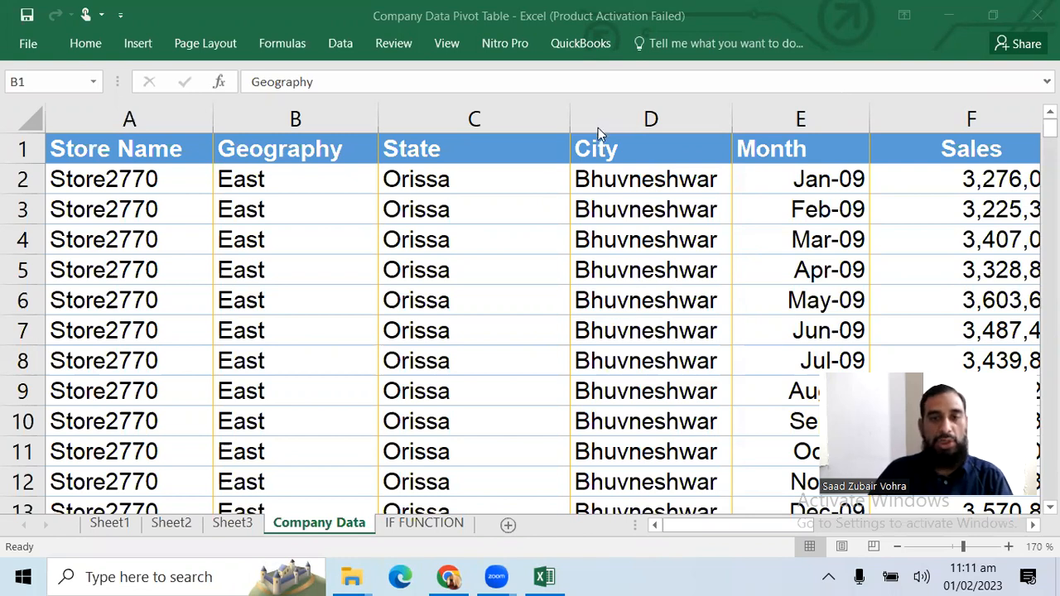
Select the entire company data table from the Store Name header in A1 to its last row and column
{"action": "left_click", "coordinate": [469, 210]}
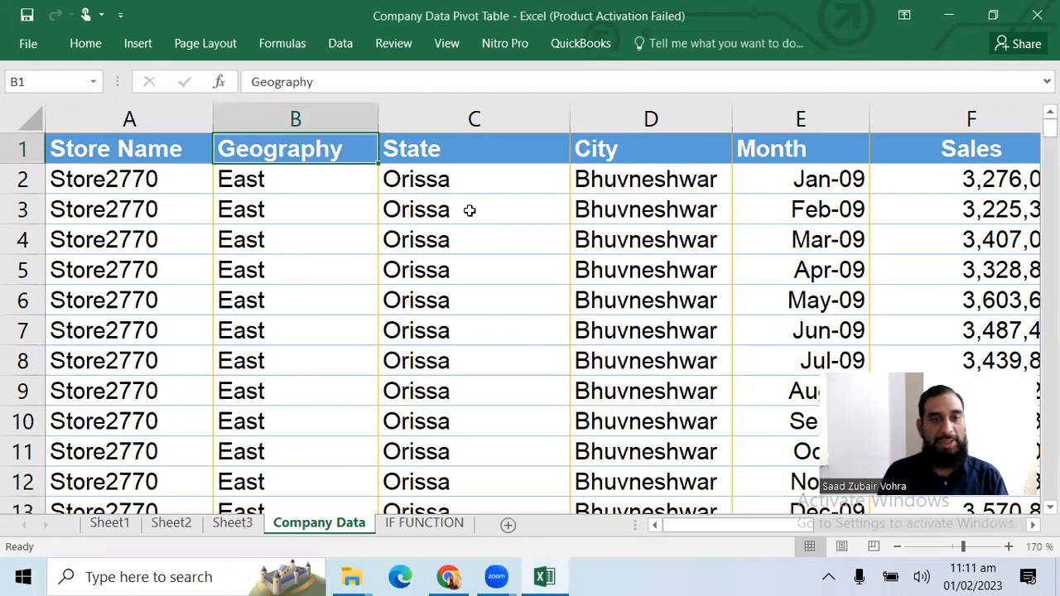
{"action": "key", "text": "Left"}
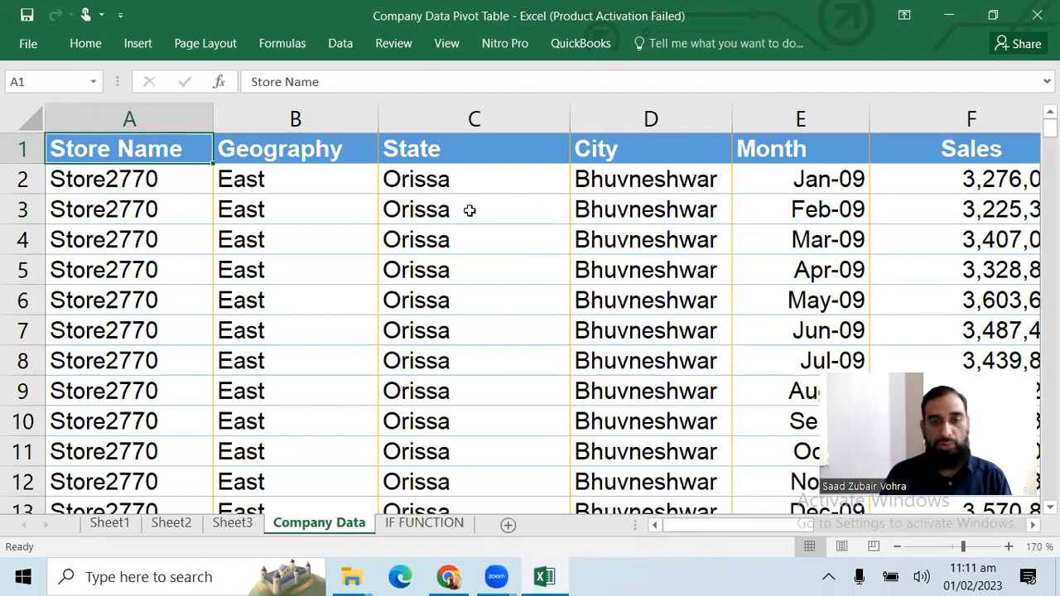
{"action": "key", "text": "Down"}
{"action": "key", "text": "Up"}
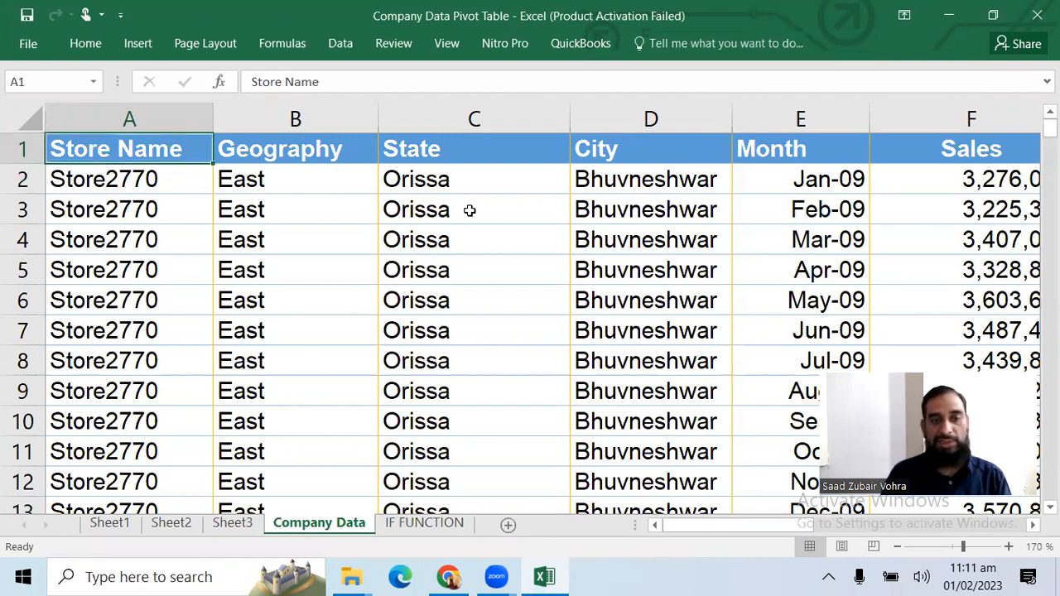
{"action": "key", "text": "shift+Down"}
{"action": "key", "text": "shift+Down"}
{"action": "key", "text": "shift+Down"}
{"action": "key", "text": "shift+Down"}
{"action": "key", "text": "shift+Down"}
{"action": "key", "text": "shift+Down"}
{"action": "key", "text": "shift+Down"}
{"action": "key", "text": "shift+Up"}
{"action": "key", "text": "shift+Up"}
{"action": "key", "text": "shift+Up"}
{"action": "key", "text": "shift+Up"}
{"action": "key", "text": "shift+Up"}
{"action": "key", "text": "shift+Up"}
{"action": "key", "text": "shift+Up"}
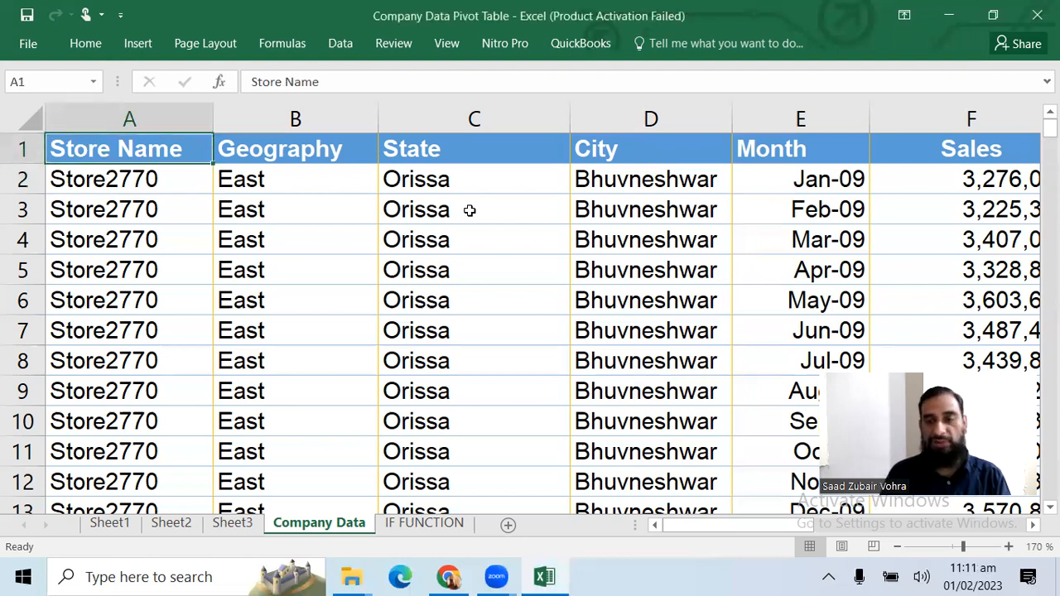
{"action": "key", "text": "ctrl+shift+Down"}
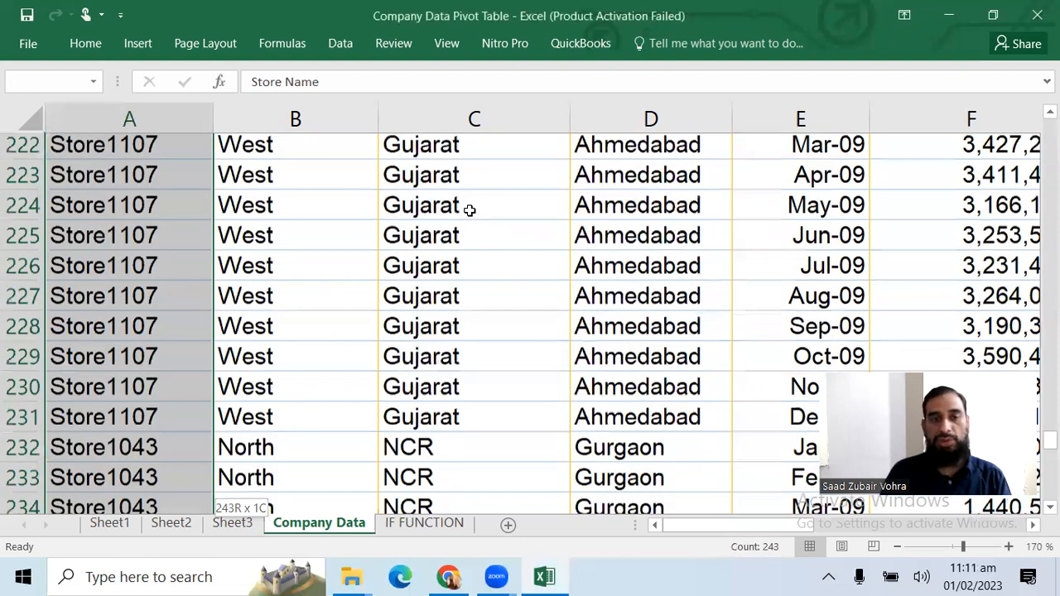
{"action": "key", "text": "ctrl+shift+Right"}
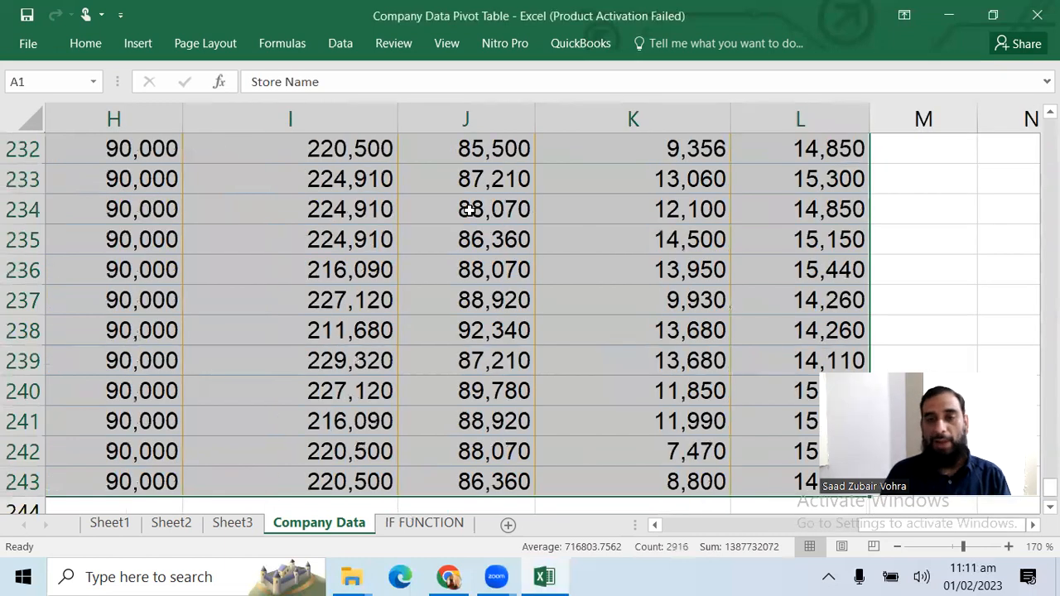
Enter the note "clt+shift+arr" in cell N1, to the right of the data table
{"action": "key", "text": "ctrl+Home"}
{"action": "key", "text": "Right"}
{"action": "key", "text": "Right"}
{"action": "key", "text": "Right"}
{"action": "key", "text": "Right"}
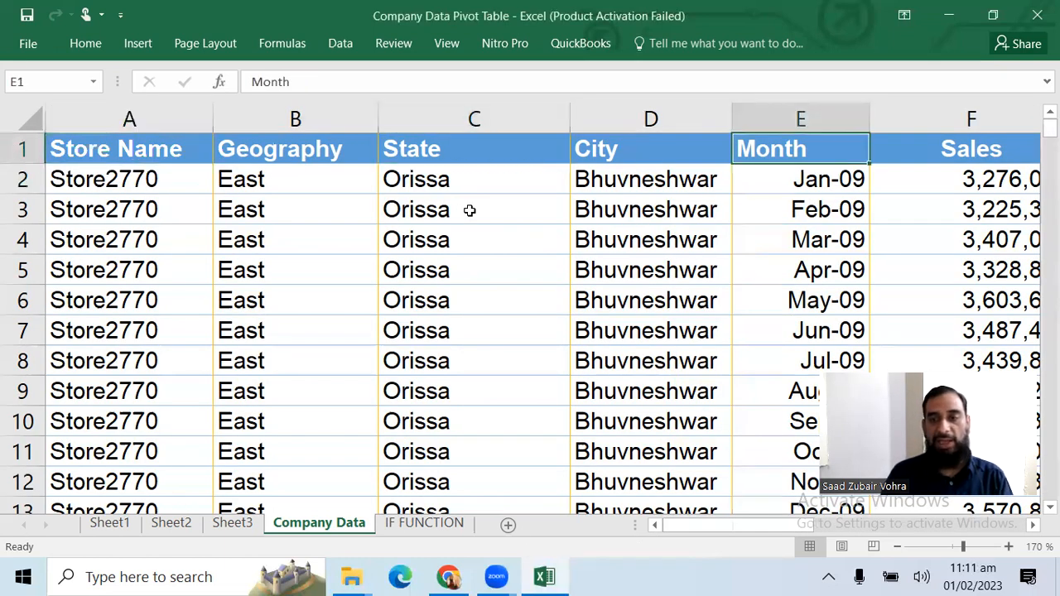
{"action": "key", "text": "Right"}
{"action": "key", "text": "Right"}
{"action": "key", "text": "Right"}
{"action": "key", "text": "Right"}
{"action": "key", "text": "Right"}
{"action": "key", "text": "Right"}
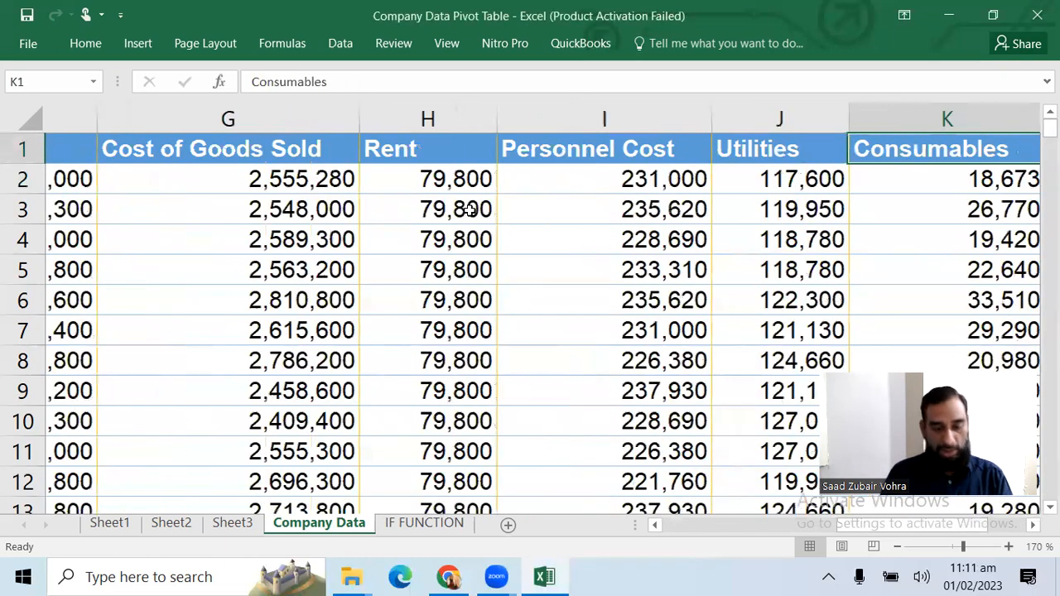
{"action": "key", "text": "Right"}
{"action": "key", "text": "Right"}
{"action": "key", "text": "Right"}
{"action": "type", "text": "clt"}
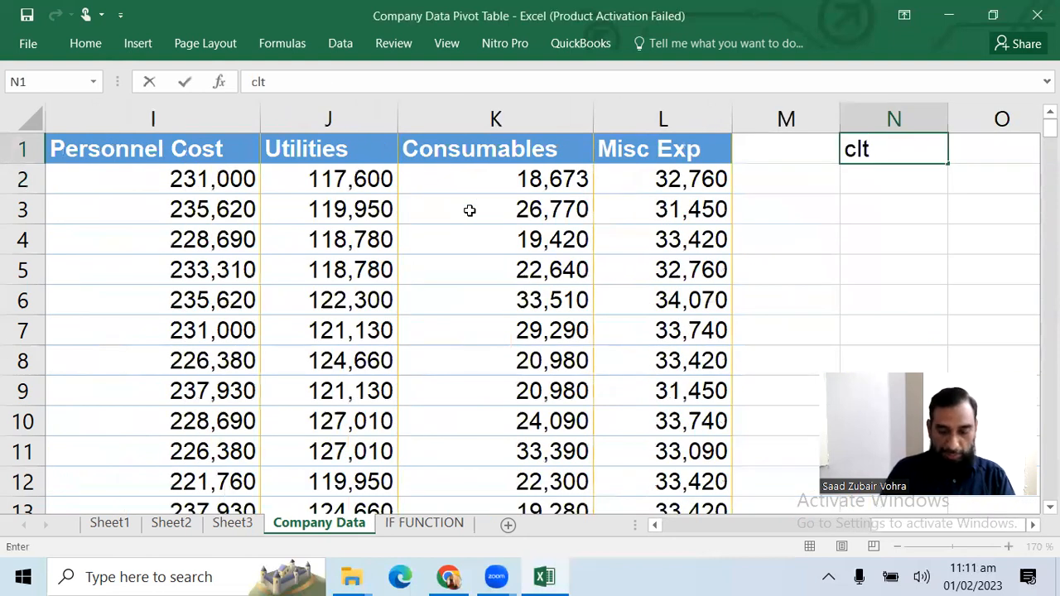
{"action": "type", "text": "+shift"}
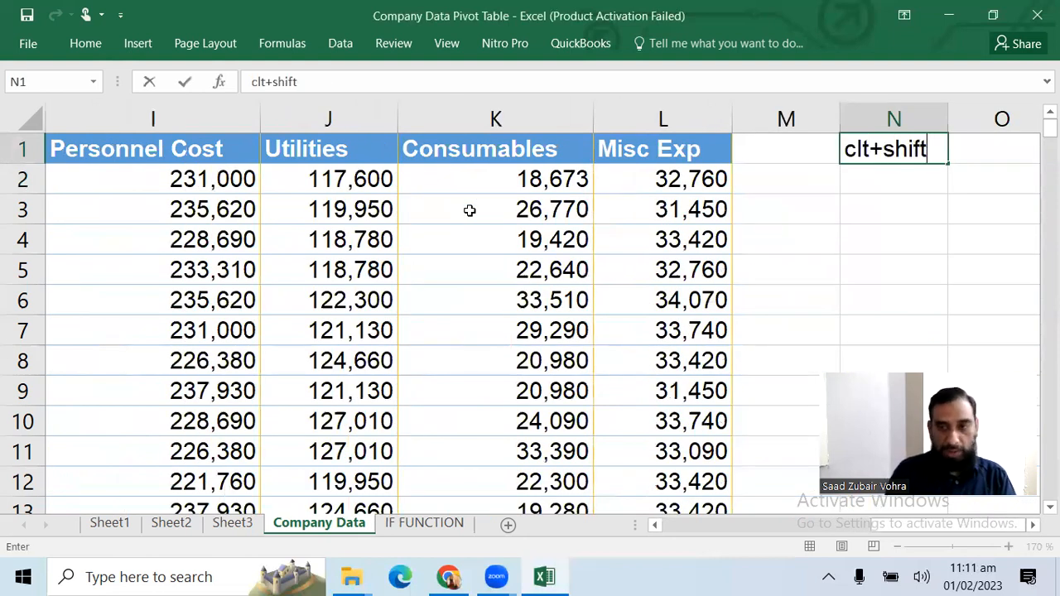
{"action": "type", "text": "+"}
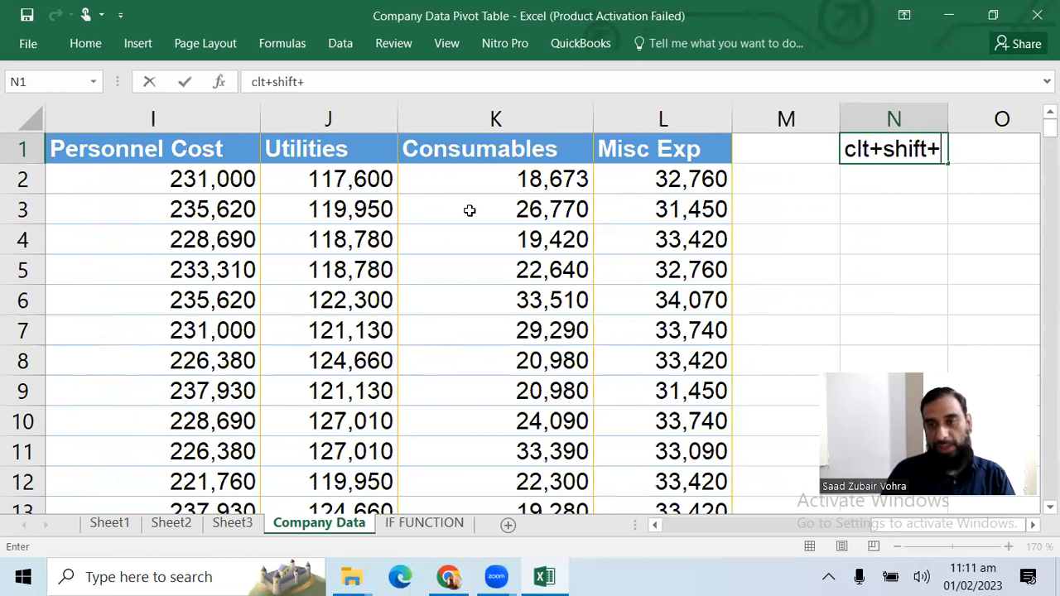
{"action": "type", "text": "arr"}
{"action": "key", "text": "Return"}
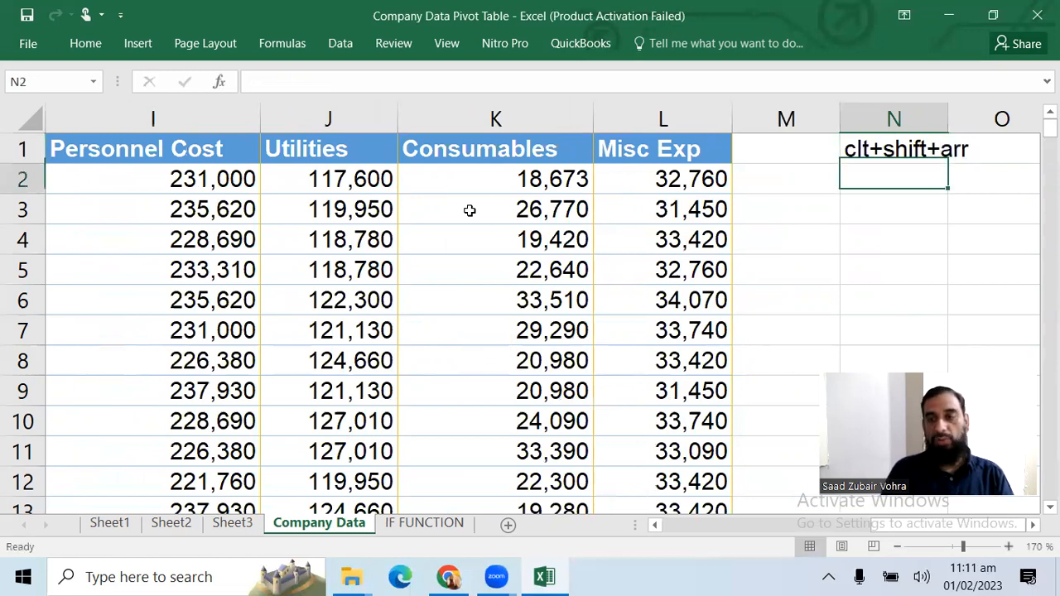
Select all Store Name data from A1 down to row 243 and return to cell A1
{"action": "key", "text": "Up"}
{"action": "key", "text": "Left"}
{"action": "key", "text": "Left"}
{"action": "key", "text": "Left"}
{"action": "key", "text": "Left"}
{"action": "key", "text": "Left"}
{"action": "key", "text": "Left"}
{"action": "key", "text": "Left"}
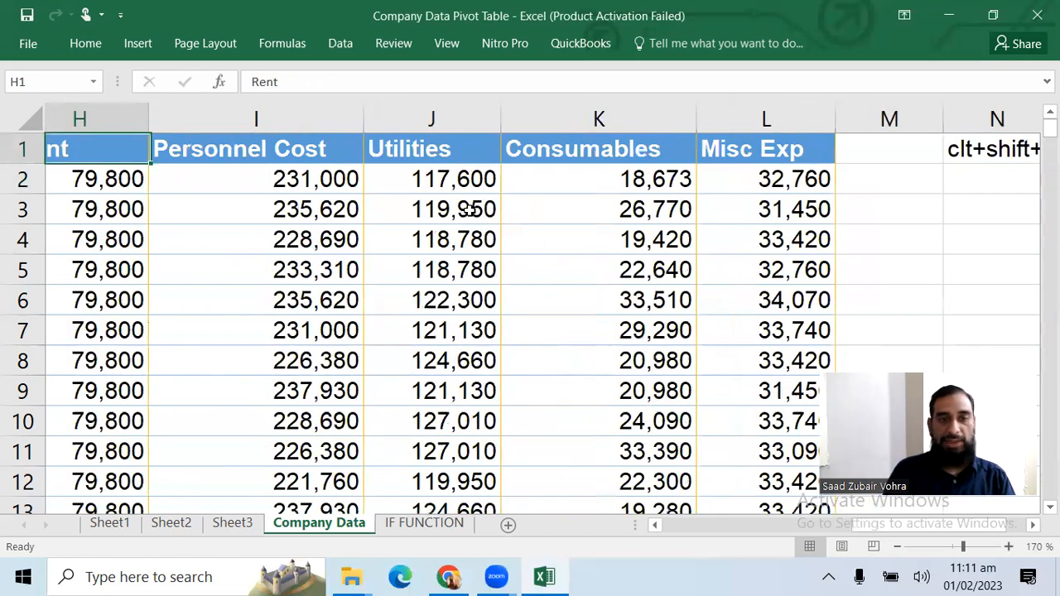
{"action": "key", "text": "ctrl+Left"}
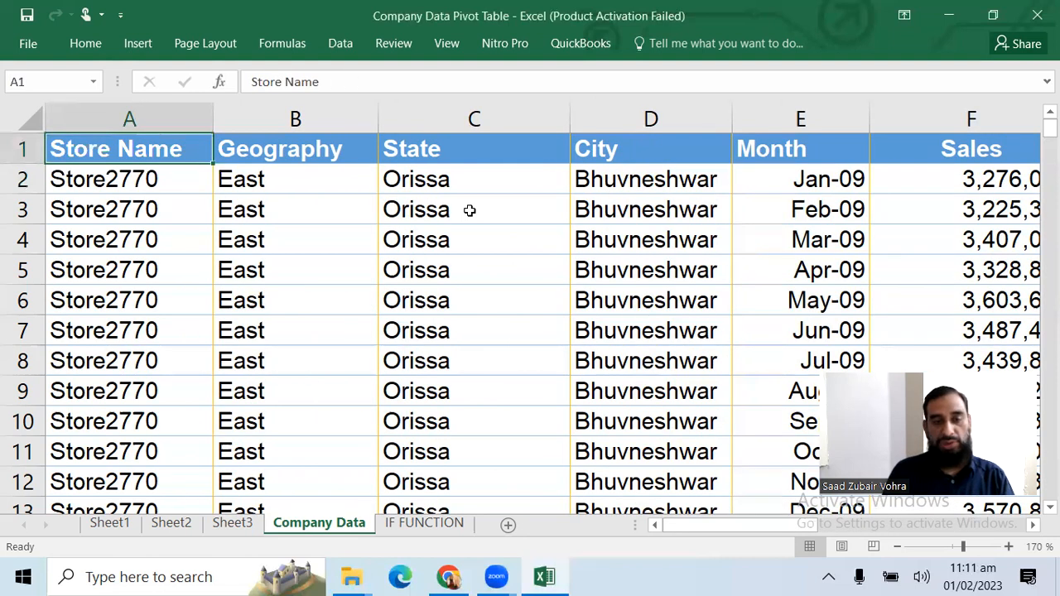
{"action": "key", "text": "ctrl+shift+Down"}
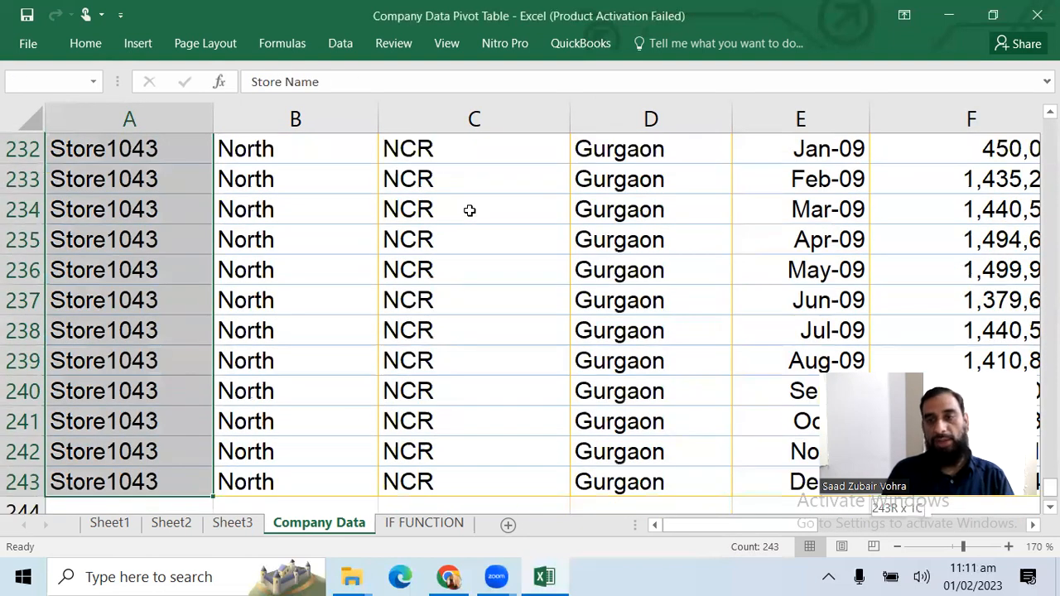
{"action": "key", "text": "ctrl+Up"}
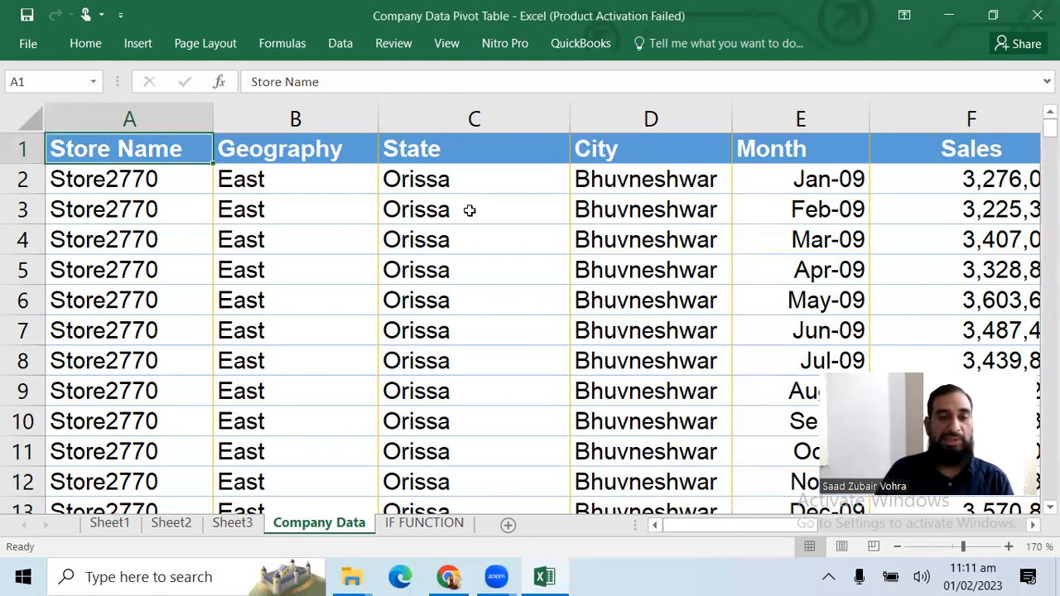
Clear the contents of the entire Company Data sheet, undo the deletion and reselect cell A1
{"action": "left_click", "coordinate": [29, 119]}
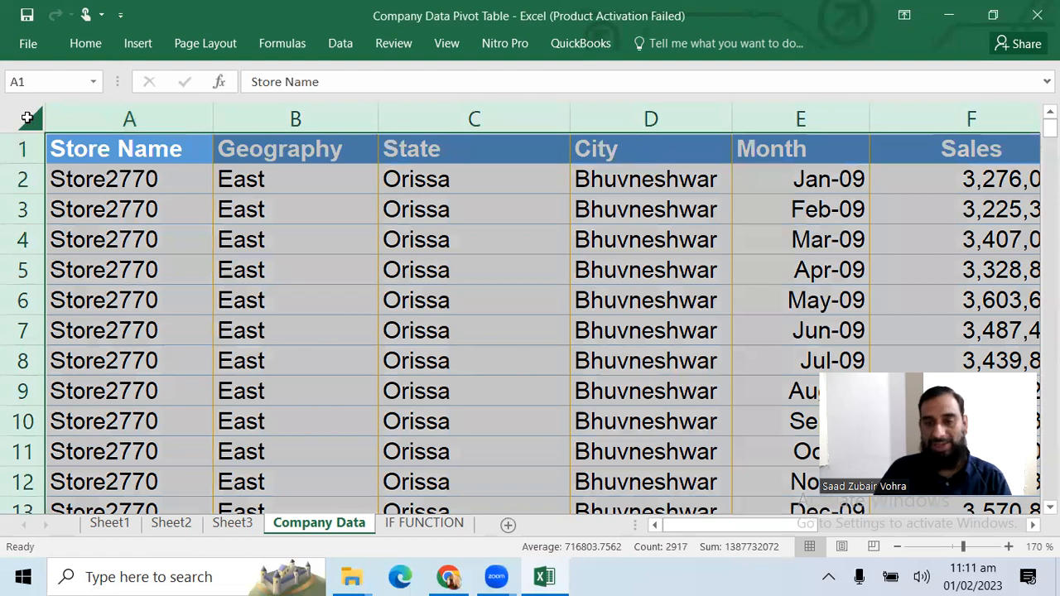
{"action": "key", "text": "Delete"}
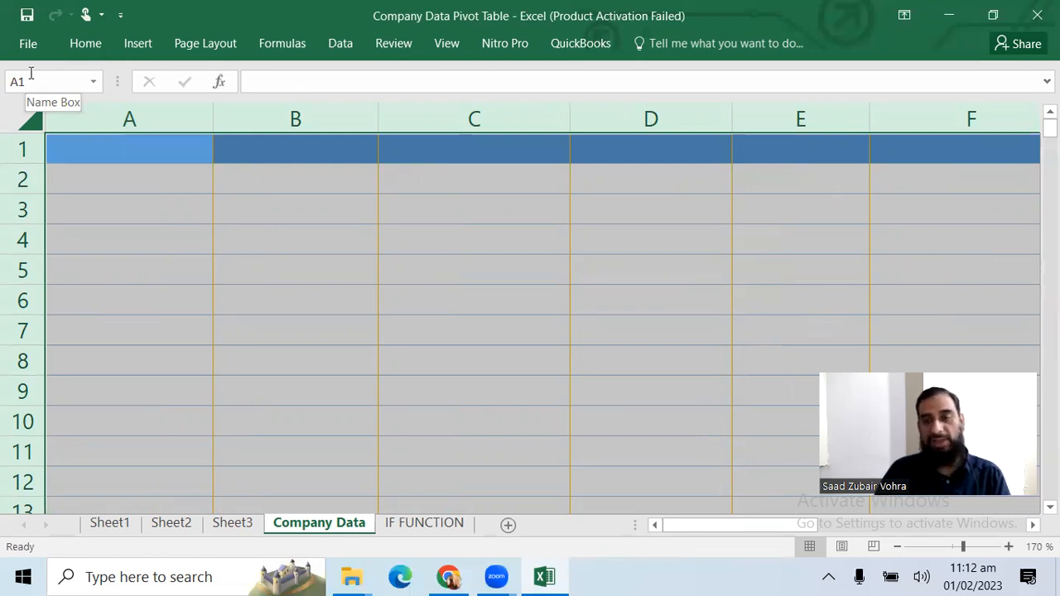
{"action": "key", "text": "ctrl+z"}
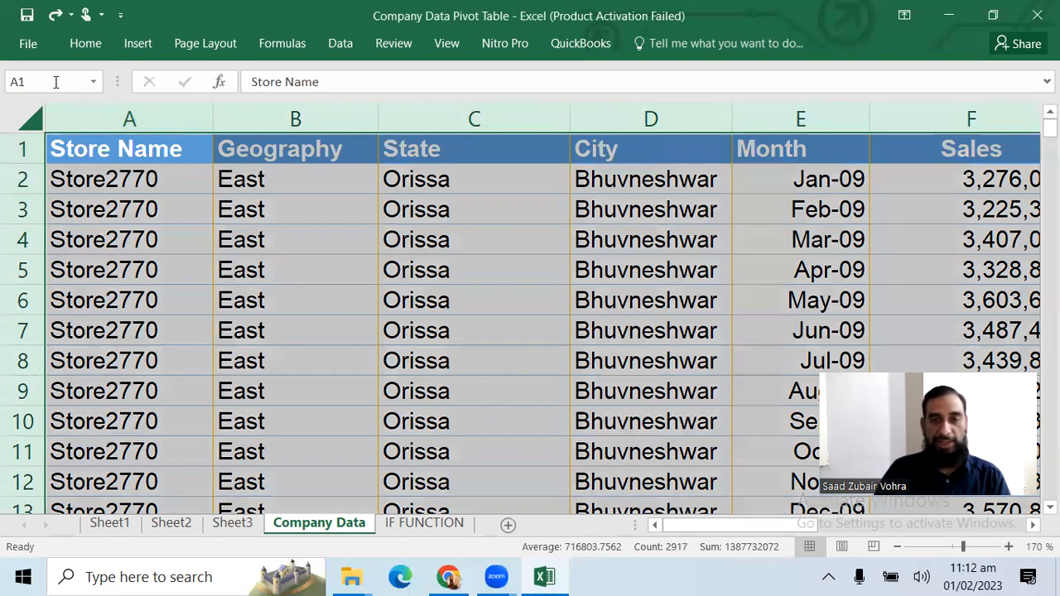
{"action": "left_click", "coordinate": [299, 176]}
{"action": "left_click", "coordinate": [121, 157]}
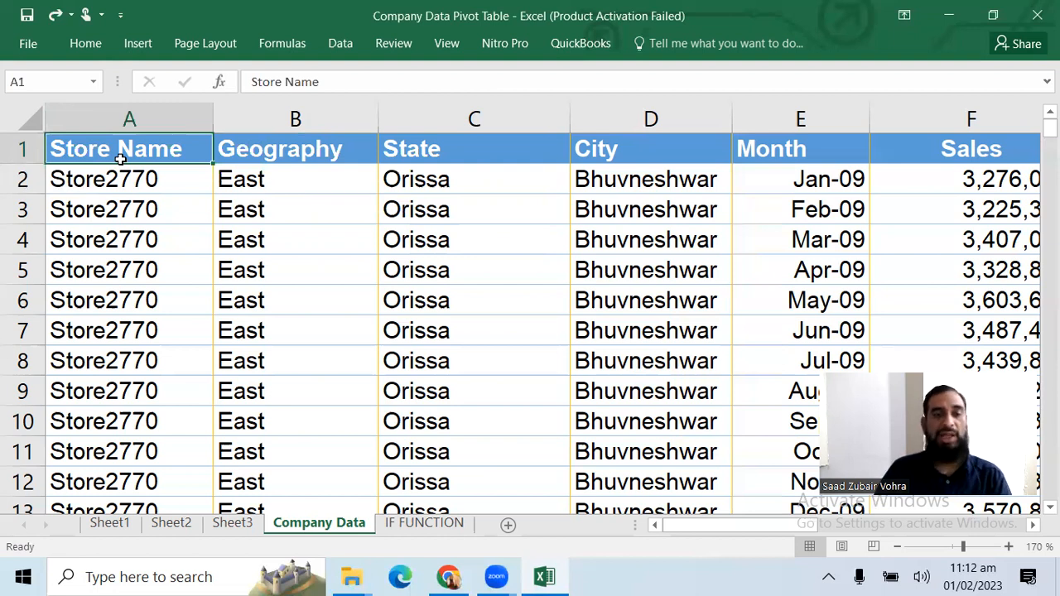
Select the entire sheet, column A alone, and the entire sheet again, ending on cell A2
{"action": "left_click", "coordinate": [20, 111]}
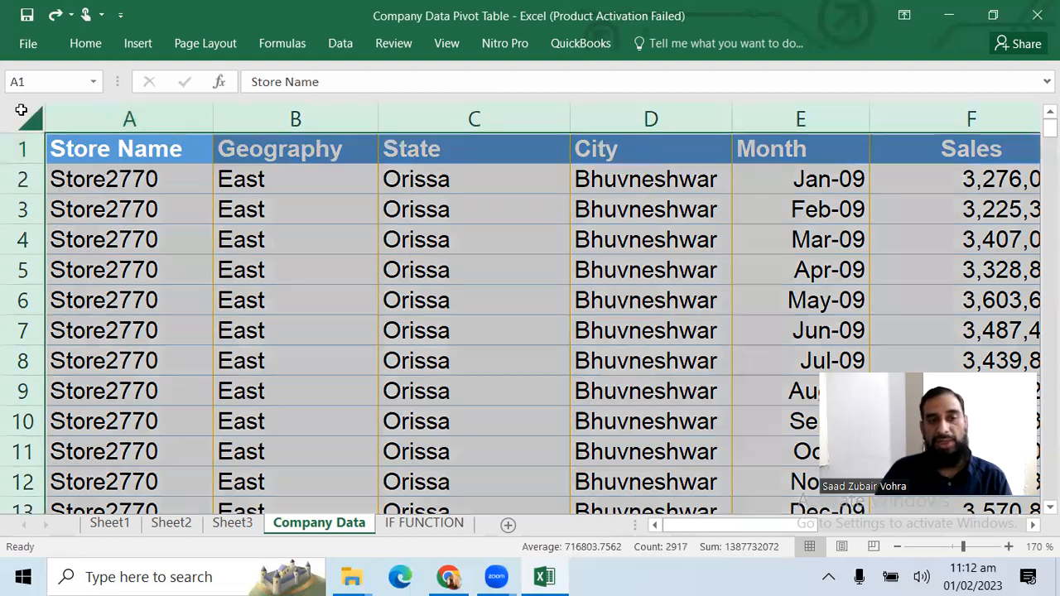
{"action": "left_click", "coordinate": [59, 117]}
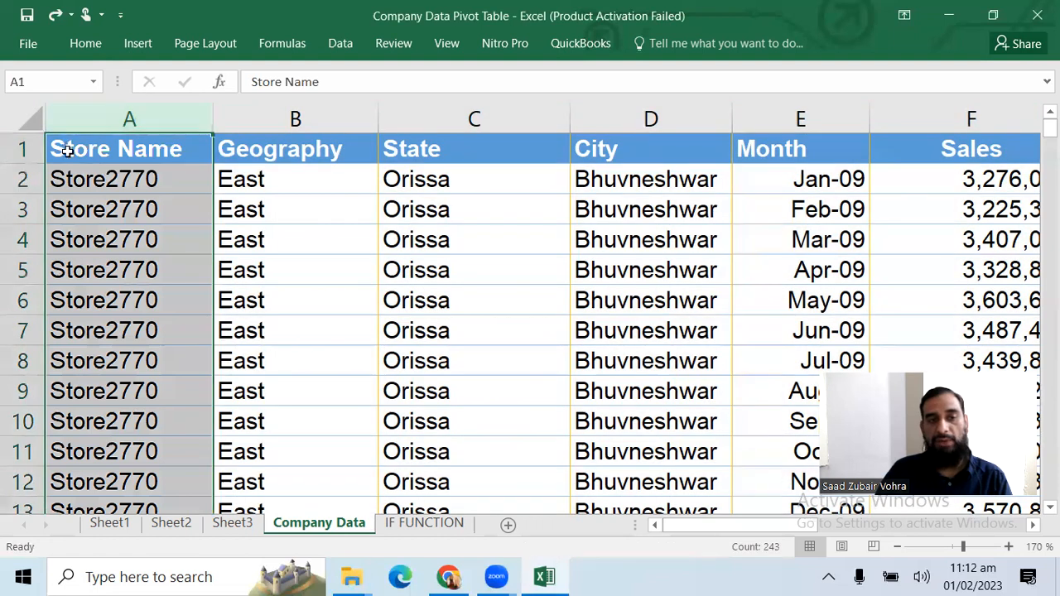
{"action": "left_click", "coordinate": [25, 122]}
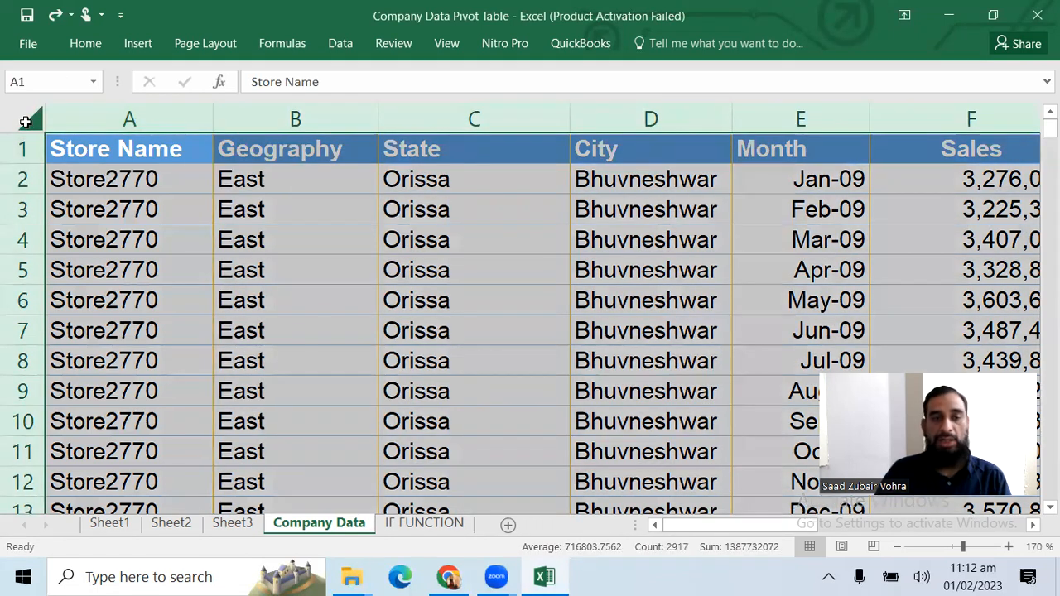
{"action": "key", "text": "Down"}
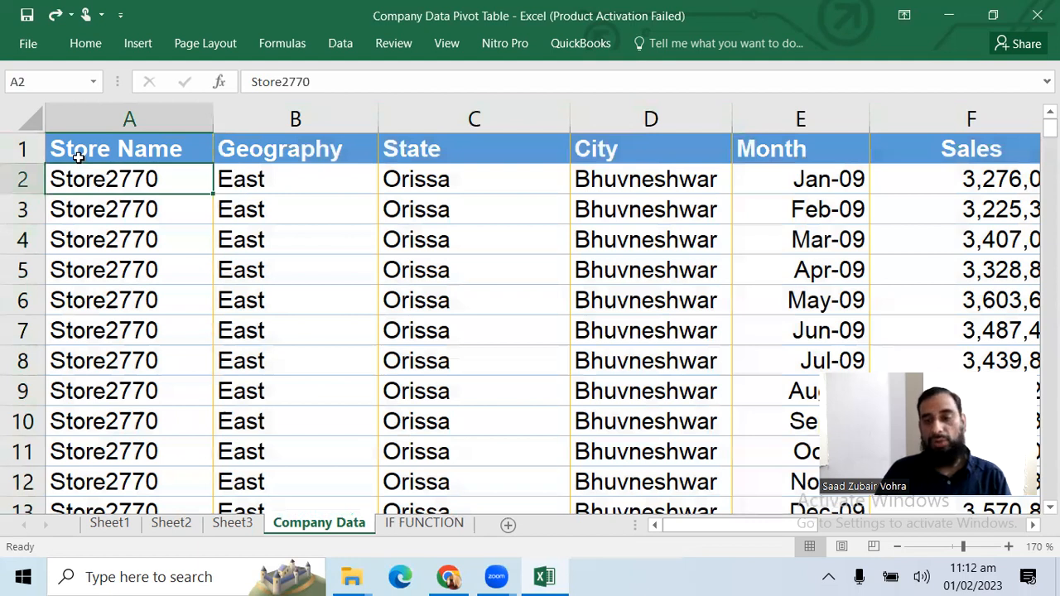
Examine the store records from B2 down to row 20 and across the State and City columns, and return to B2
{"action": "left_click", "coordinate": [296, 195]}
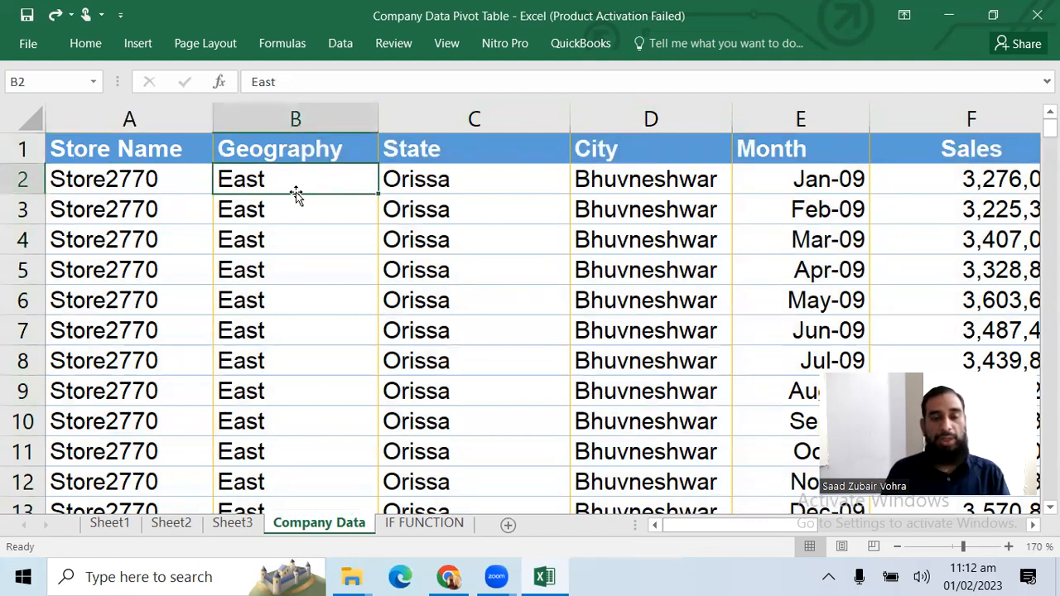
{"action": "key", "text": "Down"}
{"action": "key", "text": "Down"}
{"action": "key", "text": "Down"}
{"action": "key", "text": "Down"}
{"action": "key", "text": "Down"}
{"action": "key", "text": "Down"}
{"action": "key", "text": "Down"}
{"action": "key", "text": "Down"}
{"action": "key", "text": "Down"}
{"action": "key", "text": "Down"}
{"action": "key", "text": "Down"}
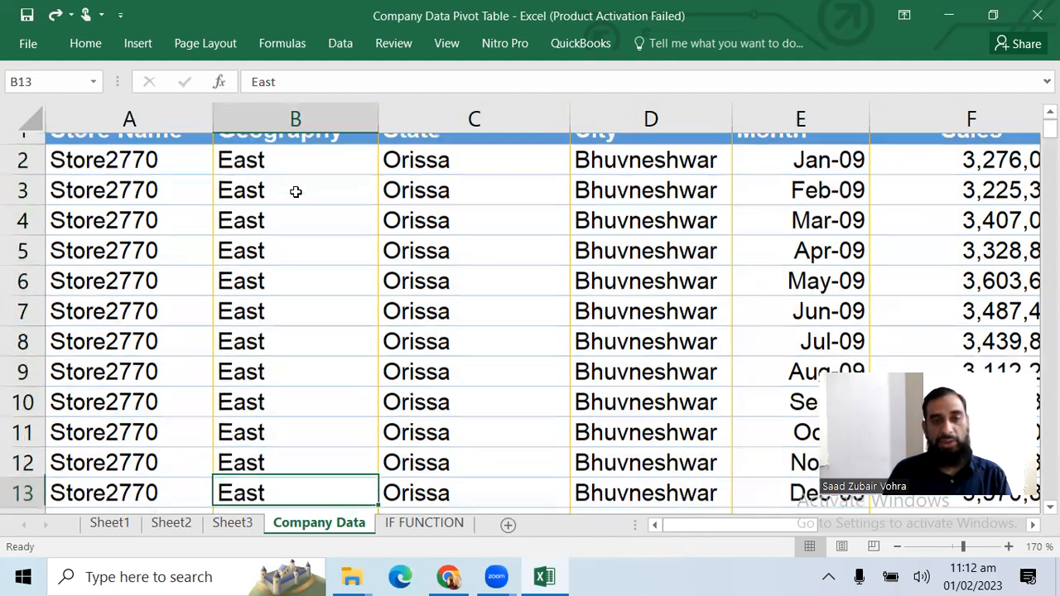
{"action": "key", "text": "Down"}
{"action": "key", "text": "Down"}
{"action": "key", "text": "Down"}
{"action": "key", "text": "Down"}
{"action": "key", "text": "Down"}
{"action": "key", "text": "Down"}
{"action": "key", "text": "Down"}
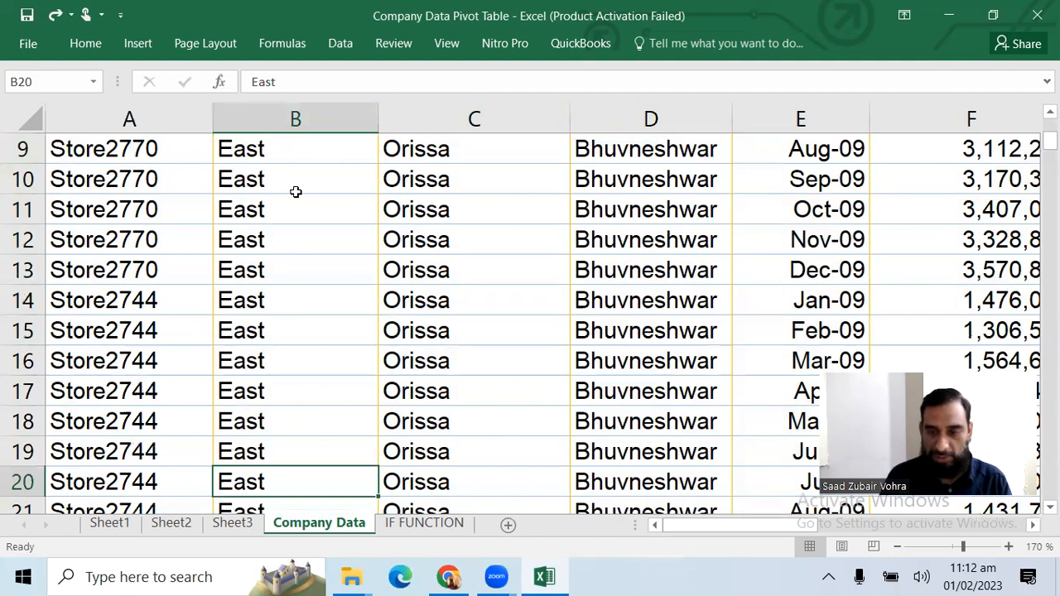
{"action": "key", "text": "Right"}
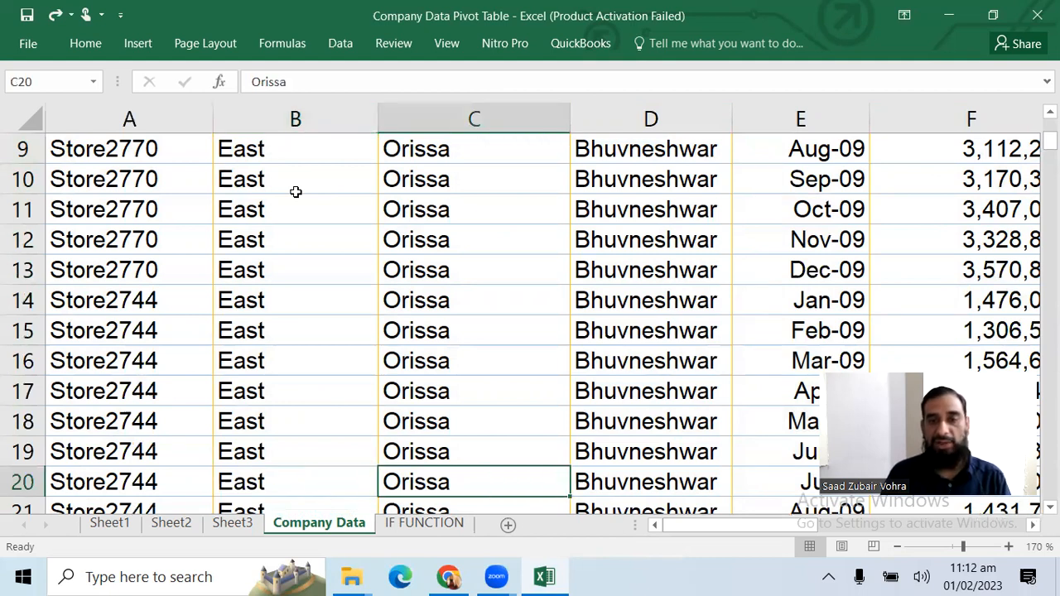
{"action": "key", "text": "Right"}
{"action": "key", "text": "Left"}
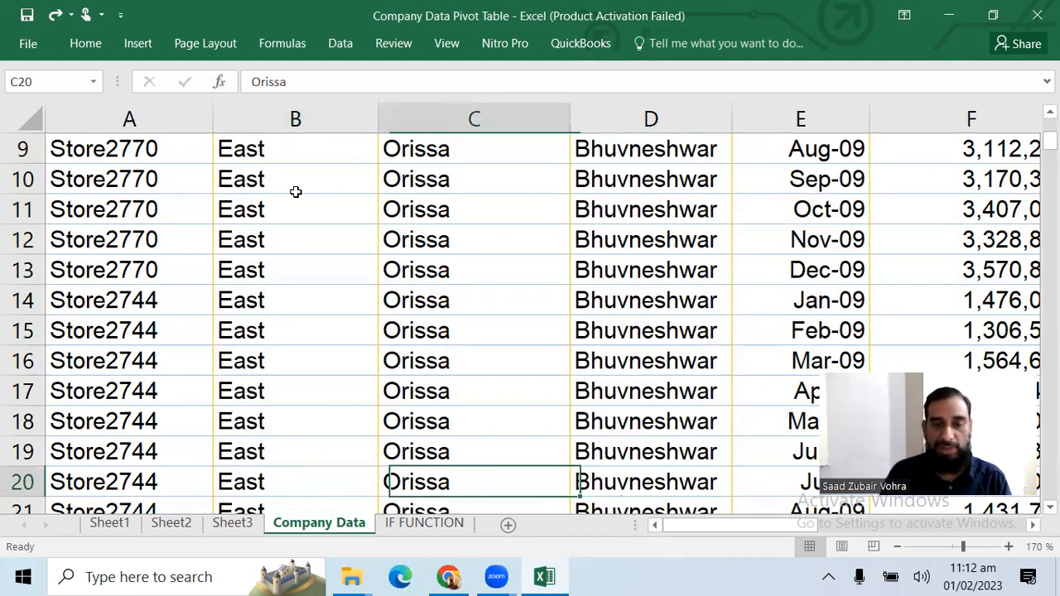
{"action": "key", "text": "Left"}
{"action": "key", "text": "Right"}
{"action": "key", "text": "Right"}
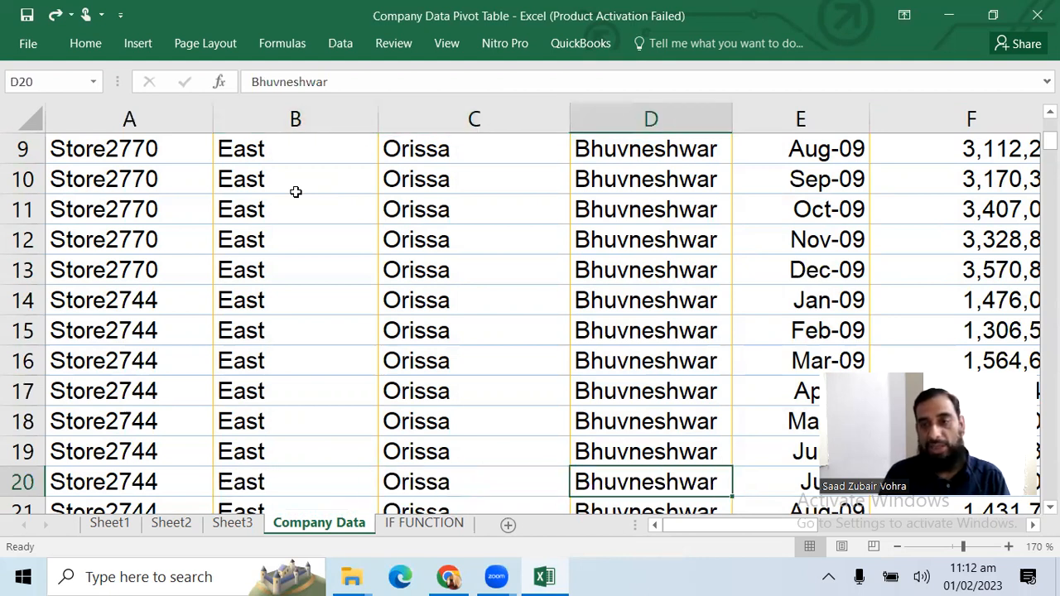
{"action": "key", "text": "ctrl+Up"}
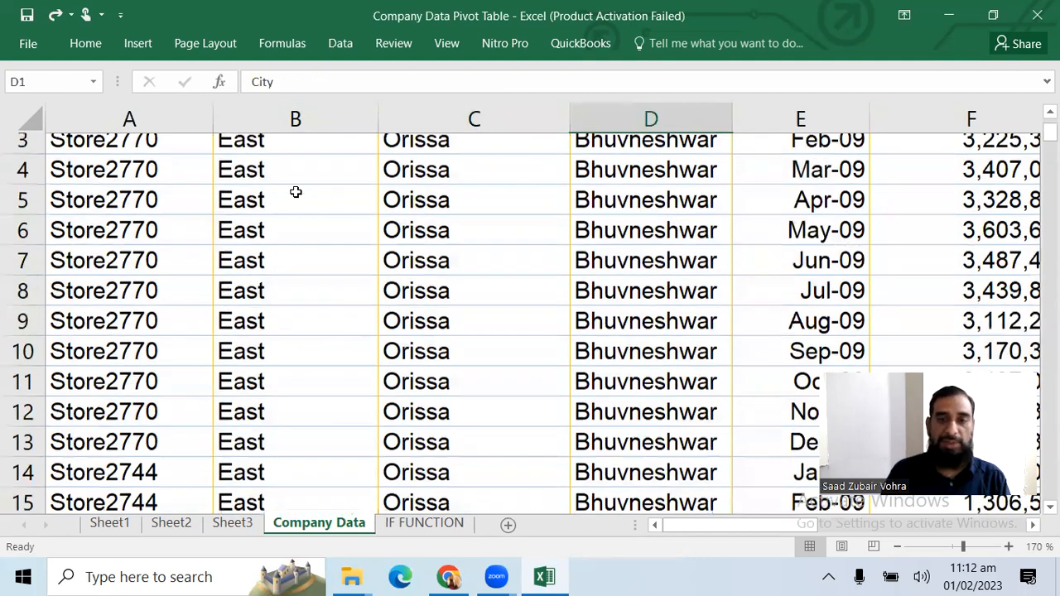
{"action": "key", "text": "ctrl+Left"}
{"action": "key", "text": "Down"}
{"action": "left_click", "coordinate": [296, 191]}
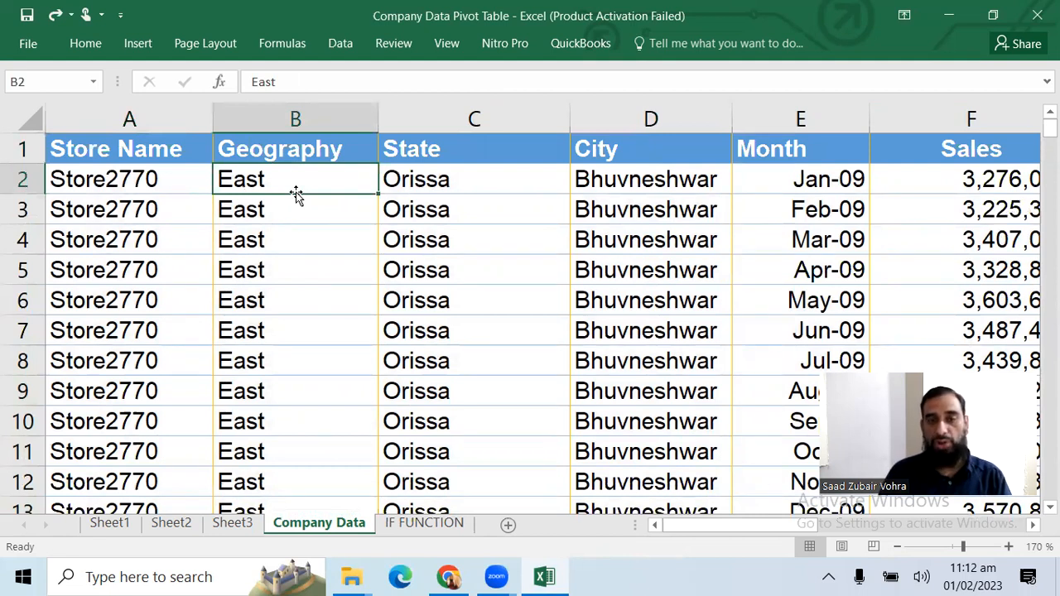
{"action": "key", "text": "Up"}
{"action": "key", "text": "shift+space"}
{"action": "type", "text": "M"}
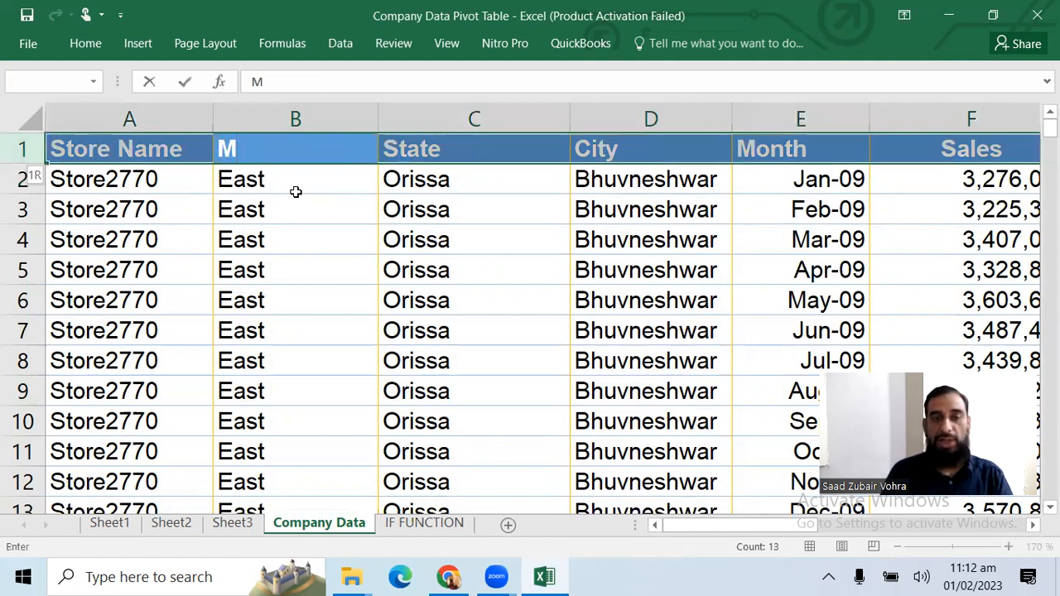
{"action": "key", "text": "Escape"}
Freeze panes at cell B2 so the heading row and the Store Name column stay in view
{"action": "left_click", "coordinate": [296, 193]}
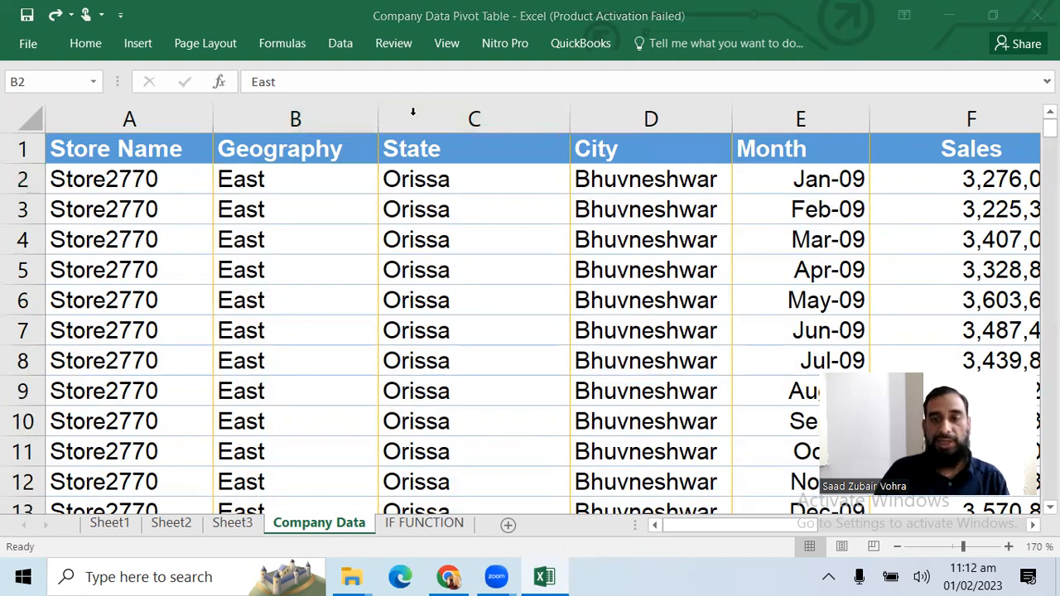
{"action": "left_click", "coordinate": [447, 44]}
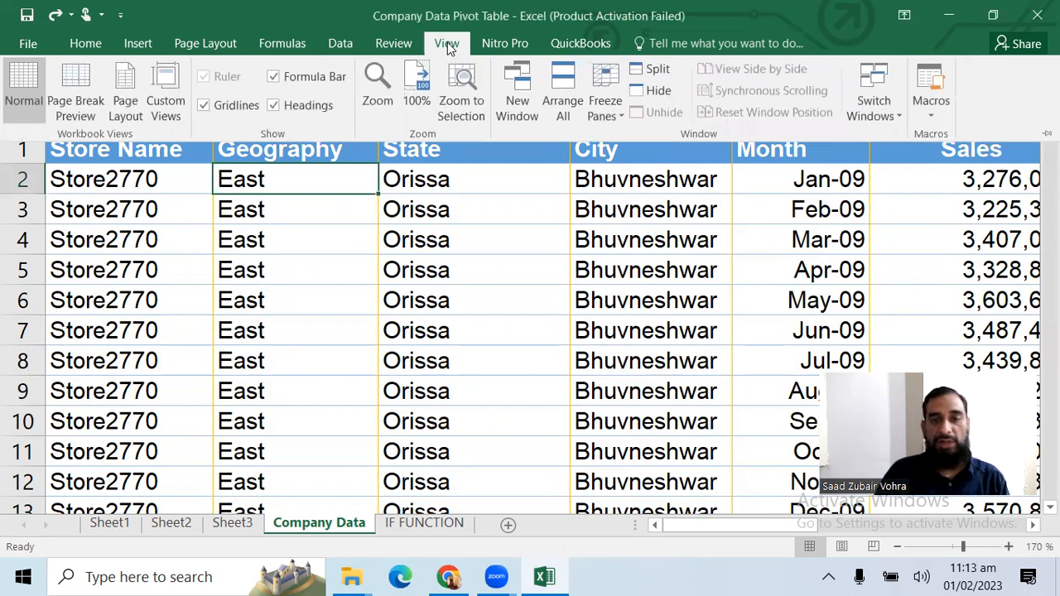
{"action": "left_click", "coordinate": [605, 101]}
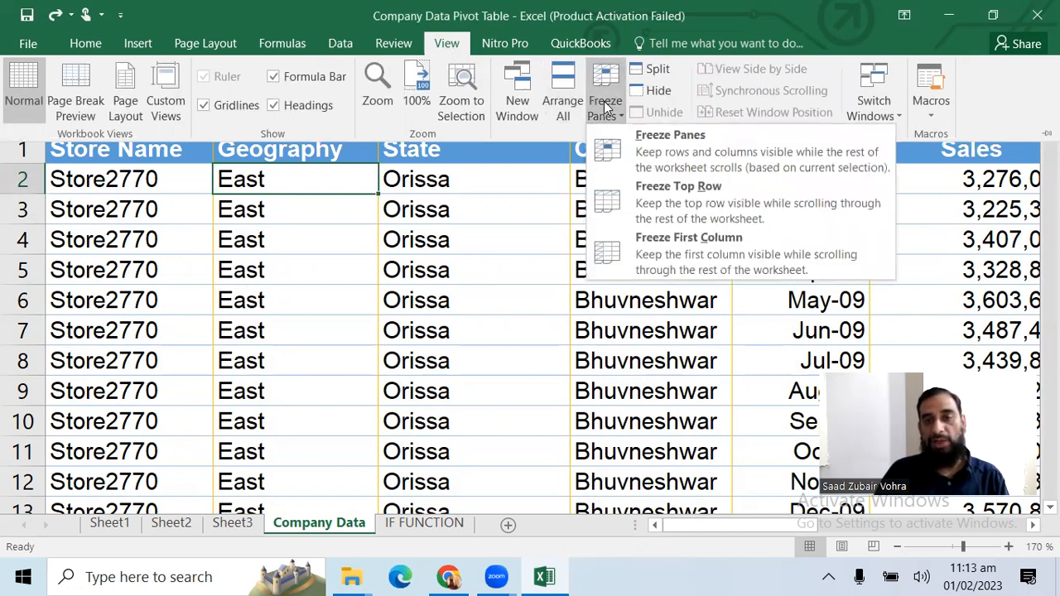
{"action": "left_click", "coordinate": [631, 144]}
{"action": "left_click", "coordinate": [370, 209]}
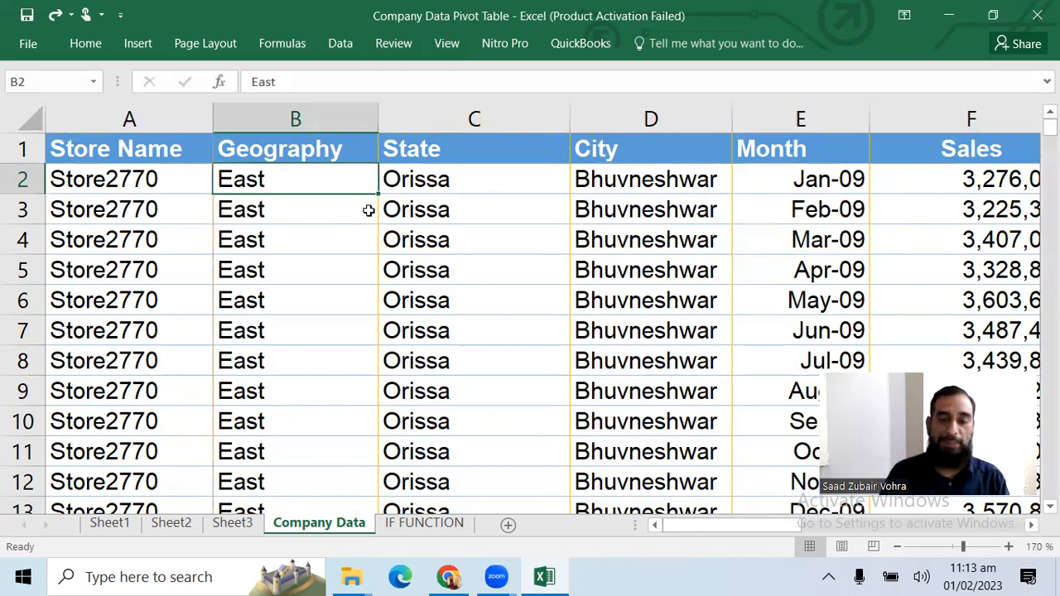
Examine the store records down to row 32 and across the State and City columns with the panes frozen
{"action": "key", "text": "Down"}
{"action": "key", "text": "Down"}
{"action": "key", "text": "Down"}
{"action": "key", "text": "Down"}
{"action": "key", "text": "Down"}
{"action": "key", "text": "Down"}
{"action": "key", "text": "Down"}
{"action": "key", "text": "Down"}
{"action": "key", "text": "Down"}
{"action": "key", "text": "Down"}
{"action": "key", "text": "Down"}
{"action": "key", "text": "Down"}
{"action": "key", "text": "Down"}
{"action": "key", "text": "Down"}
{"action": "key", "text": "Down"}
{"action": "key", "text": "Down"}
{"action": "key", "text": "Down"}
{"action": "key", "text": "Down"}
{"action": "key", "text": "Down"}
{"action": "key", "text": "Down"}
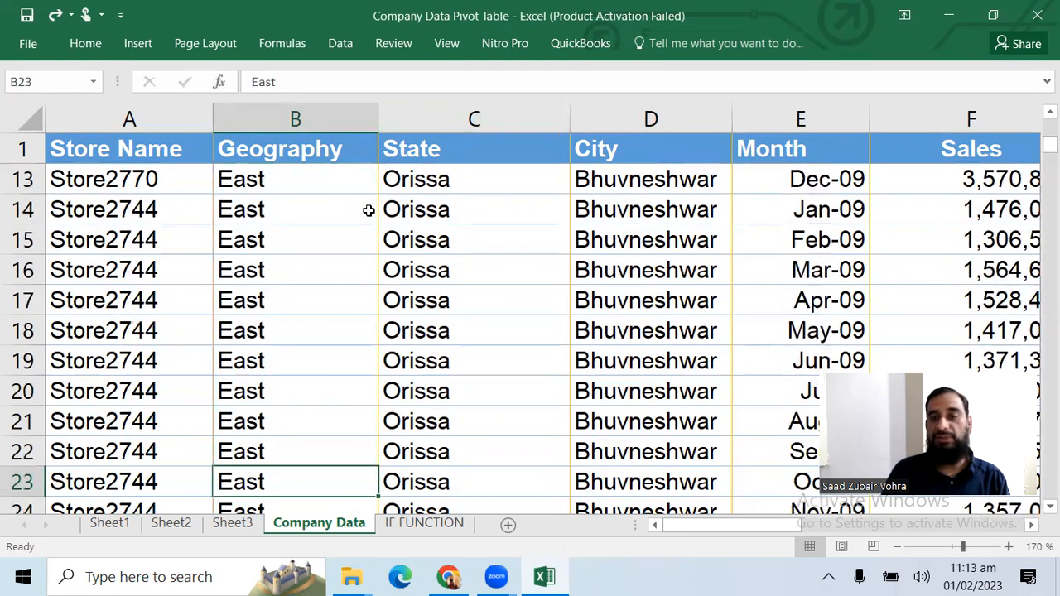
{"action": "key", "text": "Down"}
{"action": "key", "text": "Down"}
{"action": "key", "text": "Down"}
{"action": "key", "text": "Down"}
{"action": "key", "text": "Up"}
{"action": "key", "text": "Right"}
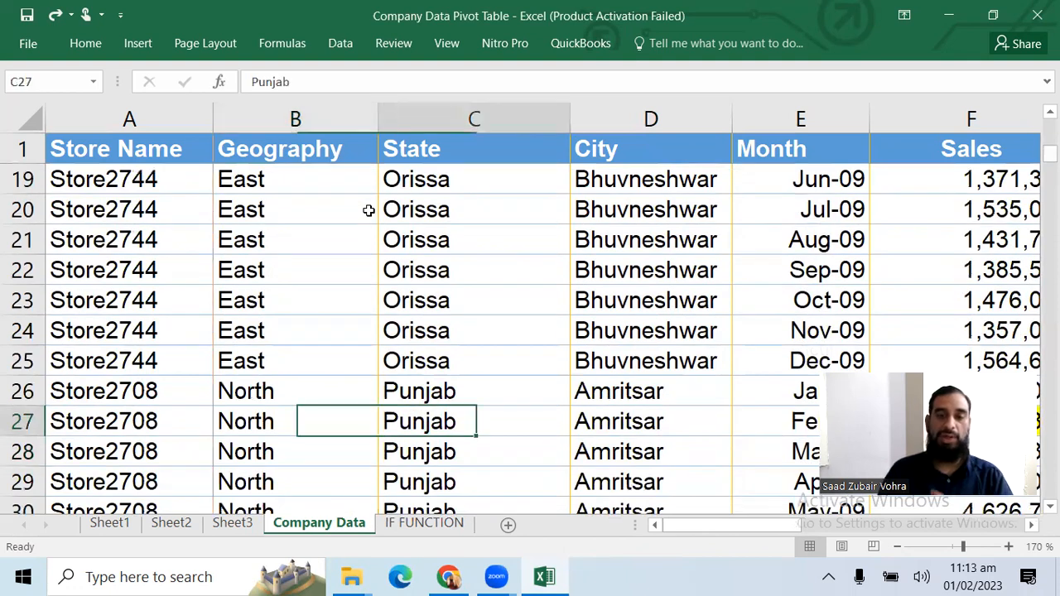
{"action": "key", "text": "Right"}
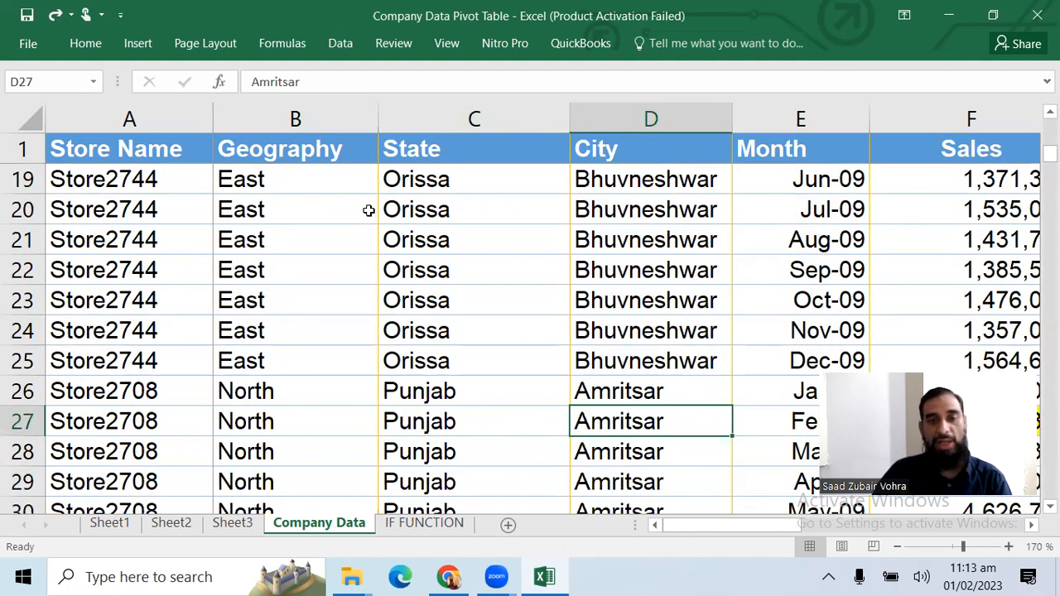
{"action": "key", "text": "Left"}
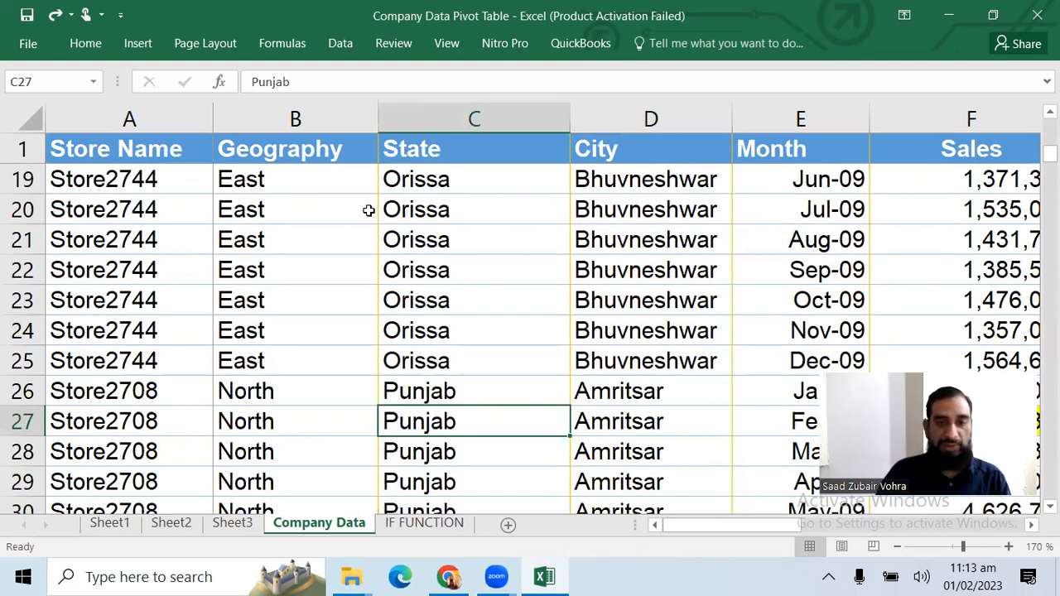
{"action": "key", "text": "Right"}
{"action": "key", "text": "Down"}
{"action": "key", "text": "Down"}
{"action": "key", "text": "Down"}
{"action": "key", "text": "Down"}
{"action": "key", "text": "Down"}
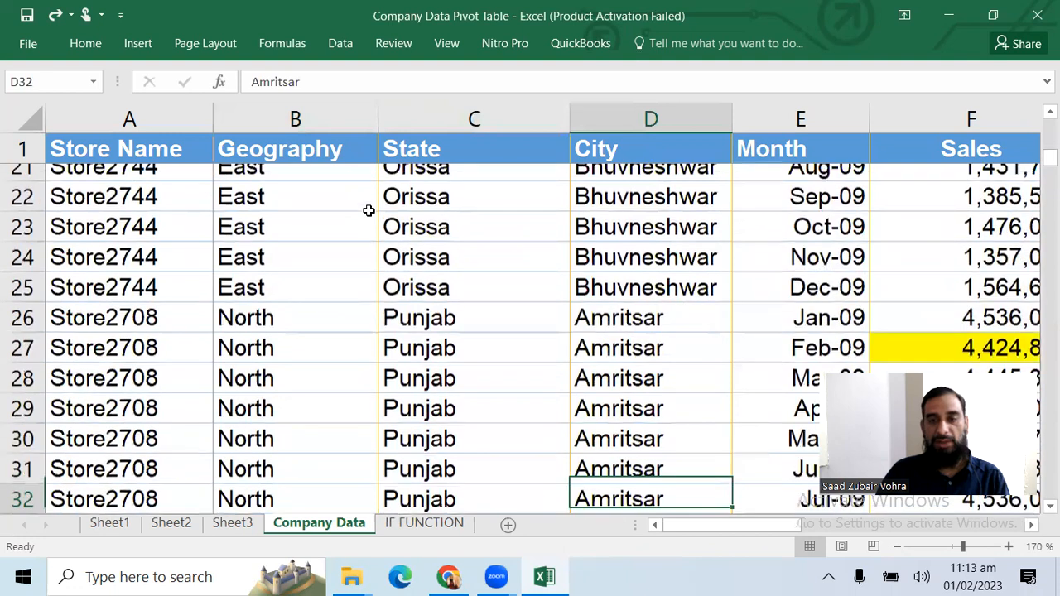
Return to the heading row of the table and select the Geography heading in B1
{"action": "key", "text": "Up"}
{"action": "key", "text": "ctrl+Up"}
{"action": "key", "text": "Left"}
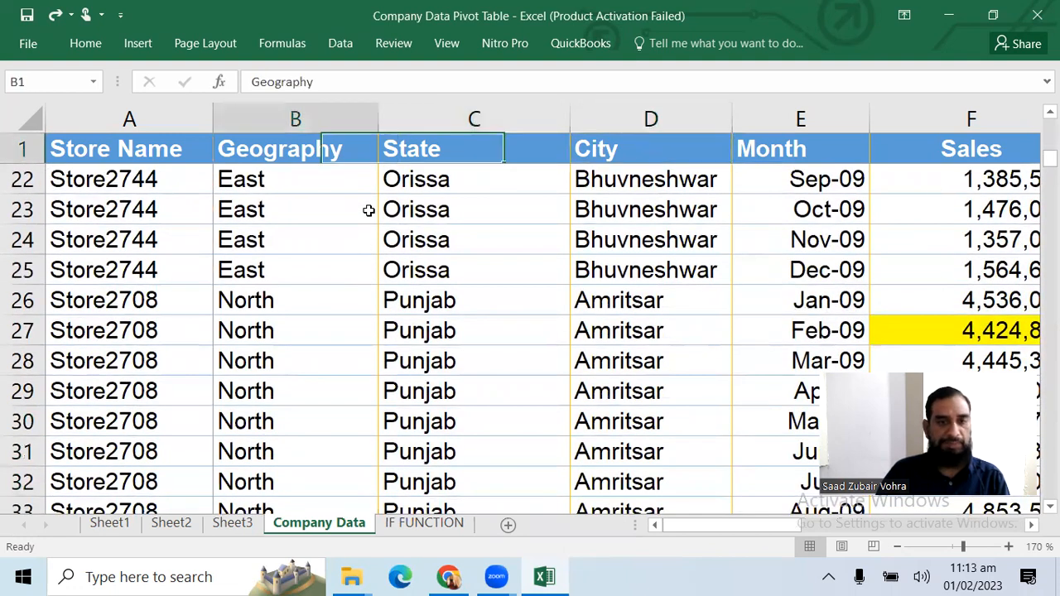
{"action": "key", "text": "Left"}
{"action": "key", "text": "Left"}
{"action": "key", "text": "Down"}
{"action": "key", "text": "Up"}
{"action": "key", "text": "Right"}
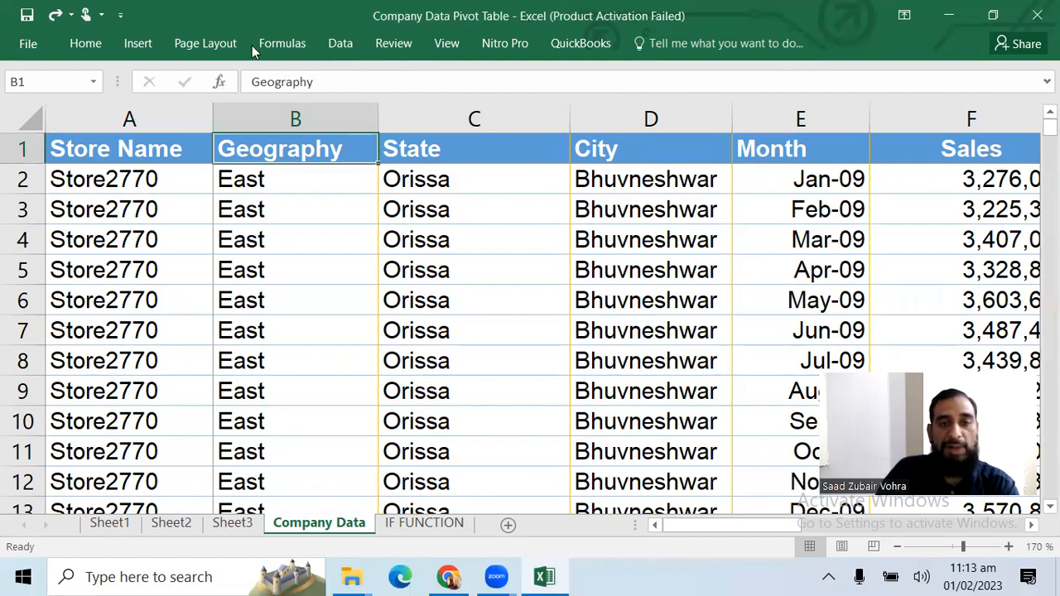
Clear the rows to repeat at top from the Company Data sheet's print titles
{"action": "left_click", "coordinate": [212, 43]}
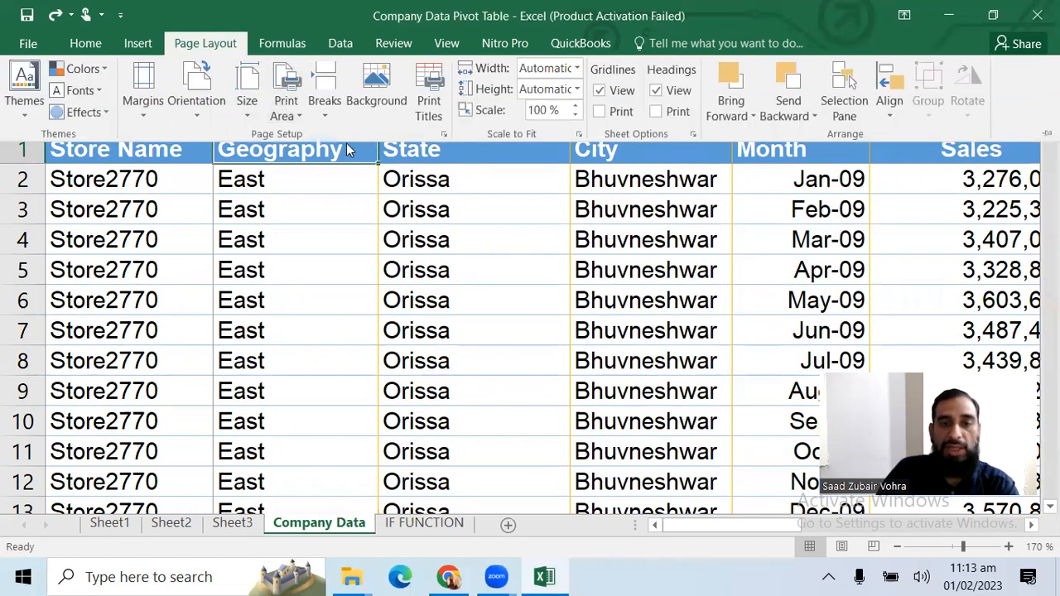
{"action": "left_click", "coordinate": [428, 109]}
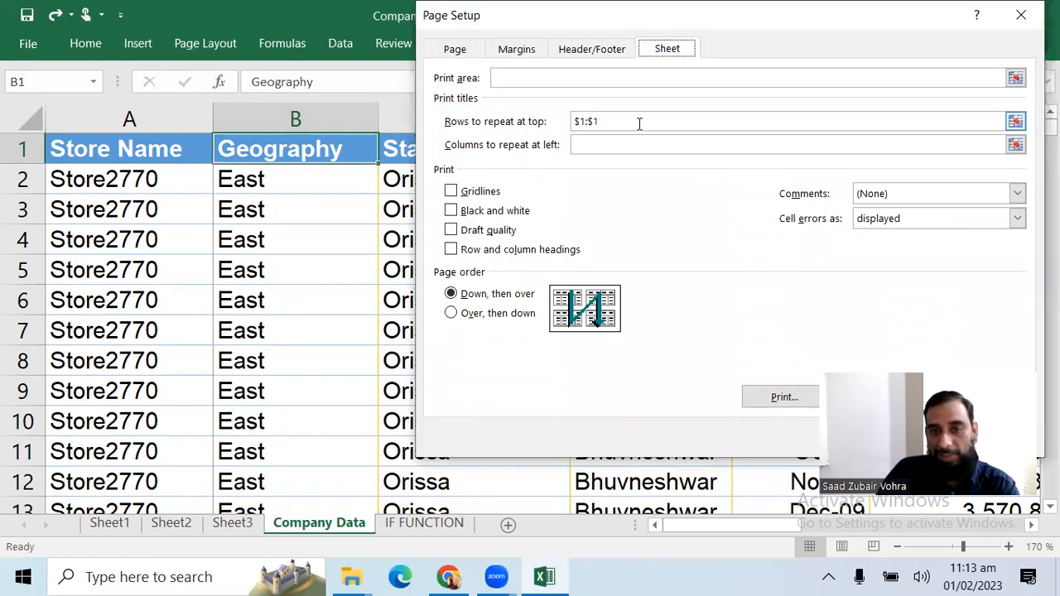
{"action": "left_click_drag", "start_coordinate": [638, 121], "coordinate": [504, 133]}
{"action": "key", "text": "BackSpace"}
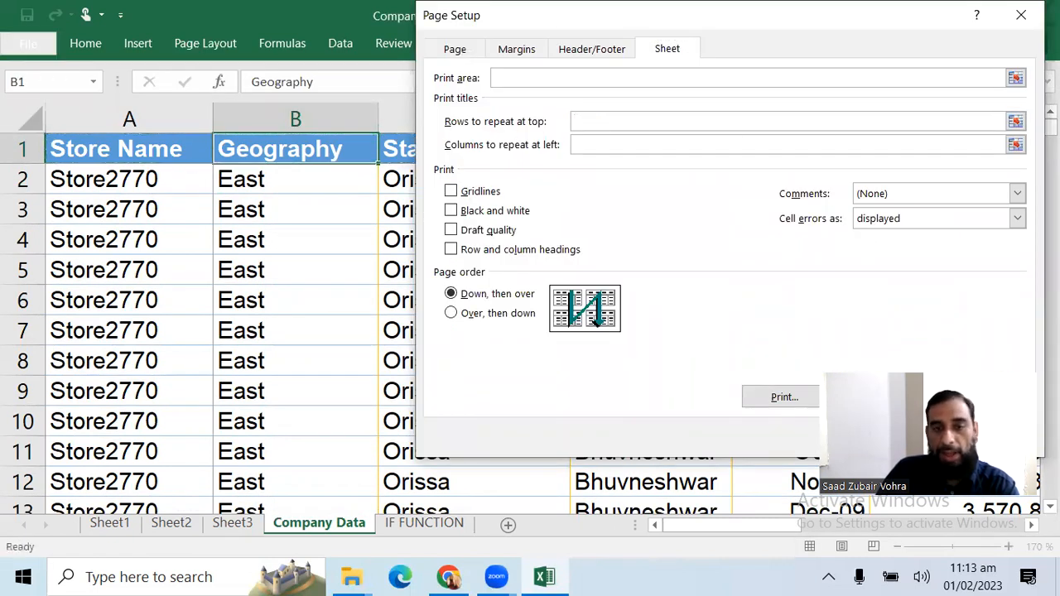
{"action": "key", "text": "Return"}
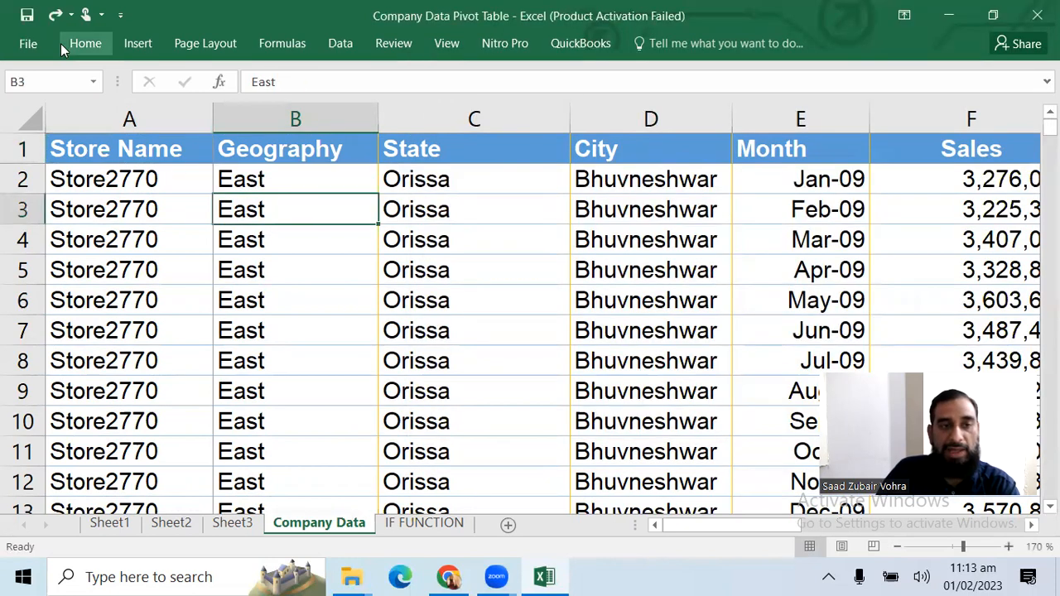
Preview the printout of the Company Data sheet, compare the tops of pages 1 and 2, and return to the sheet
{"action": "left_click", "coordinate": [32, 43]}
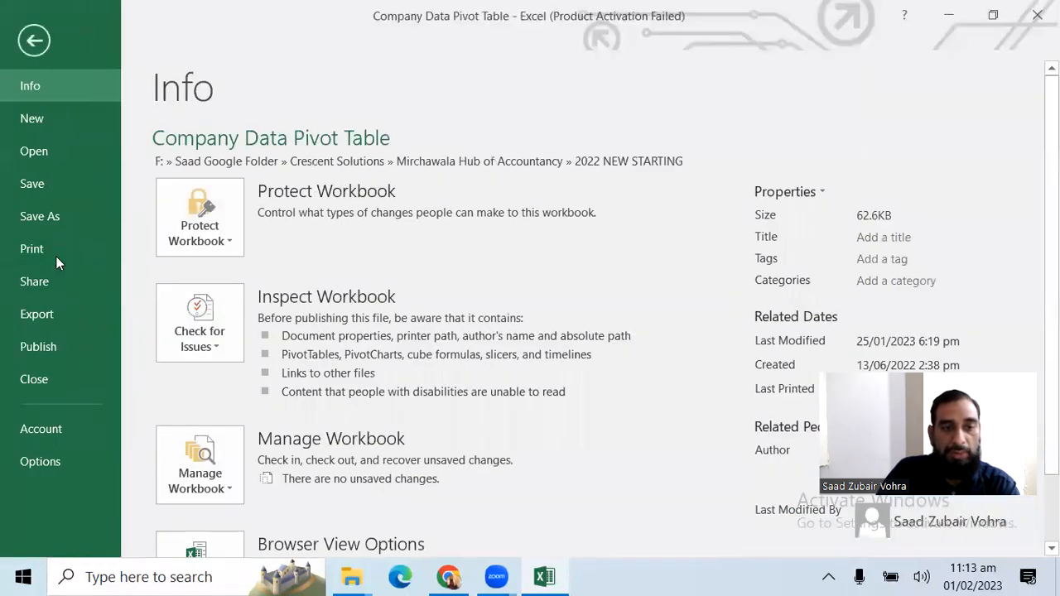
{"action": "left_click", "coordinate": [53, 250]}
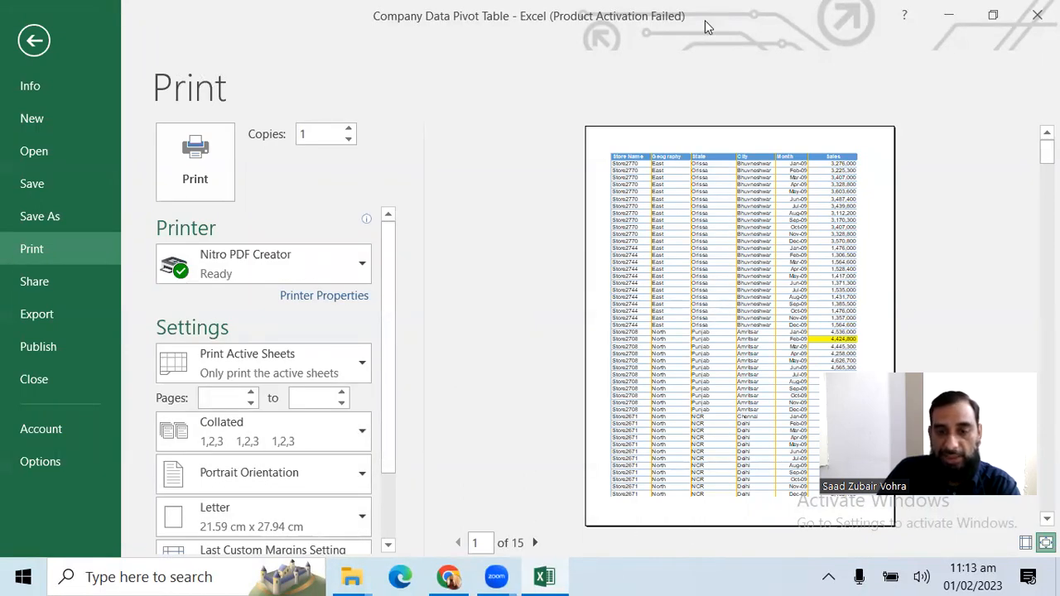
{"action": "left_click", "coordinate": [534, 542]}
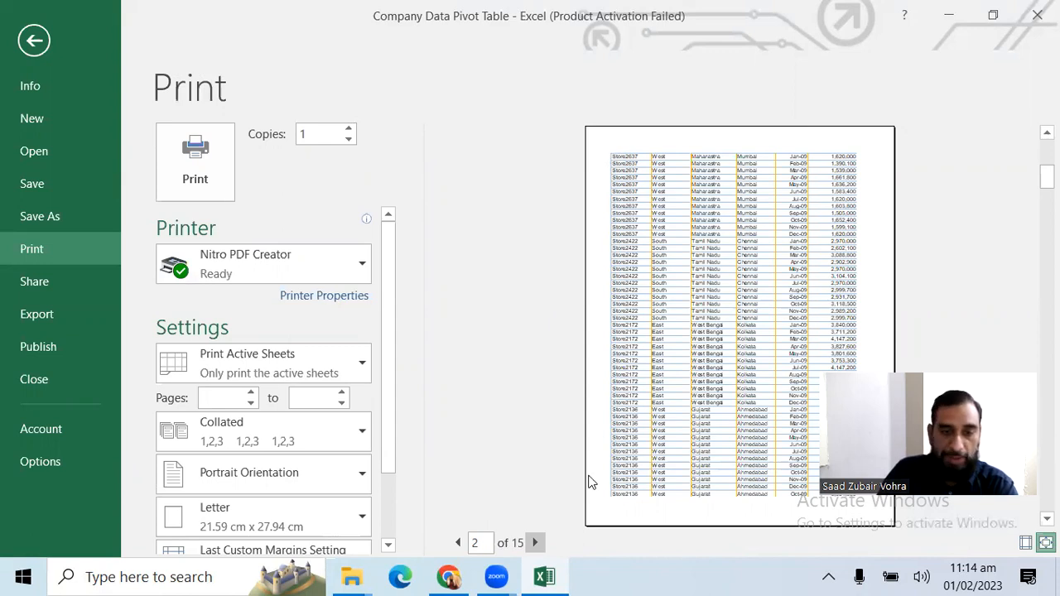
{"action": "left_click", "coordinate": [457, 542]}
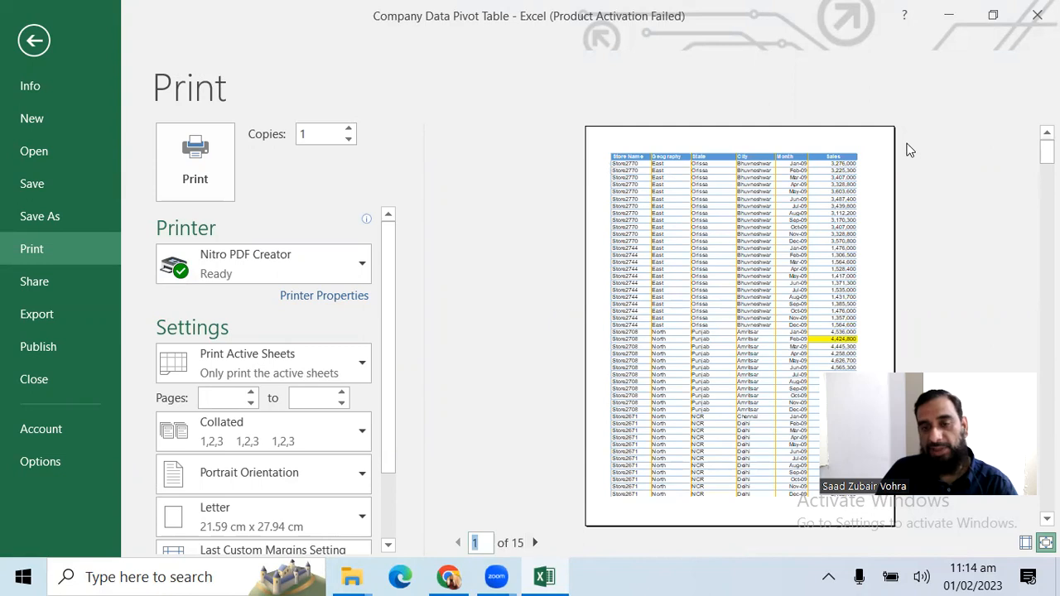
{"action": "left_click", "coordinate": [536, 543]}
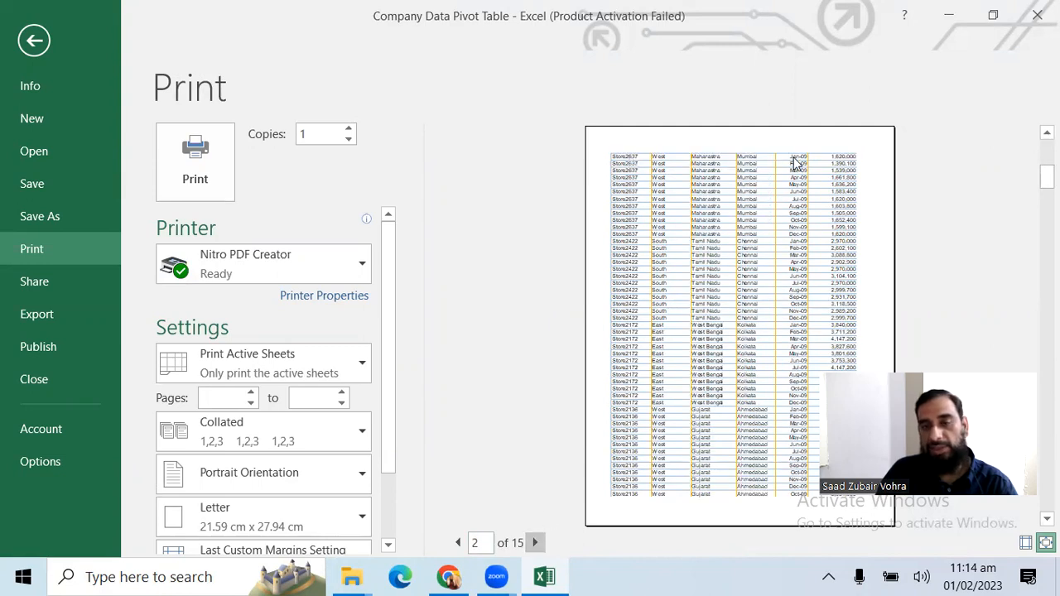
{"action": "key", "text": "Escape"}
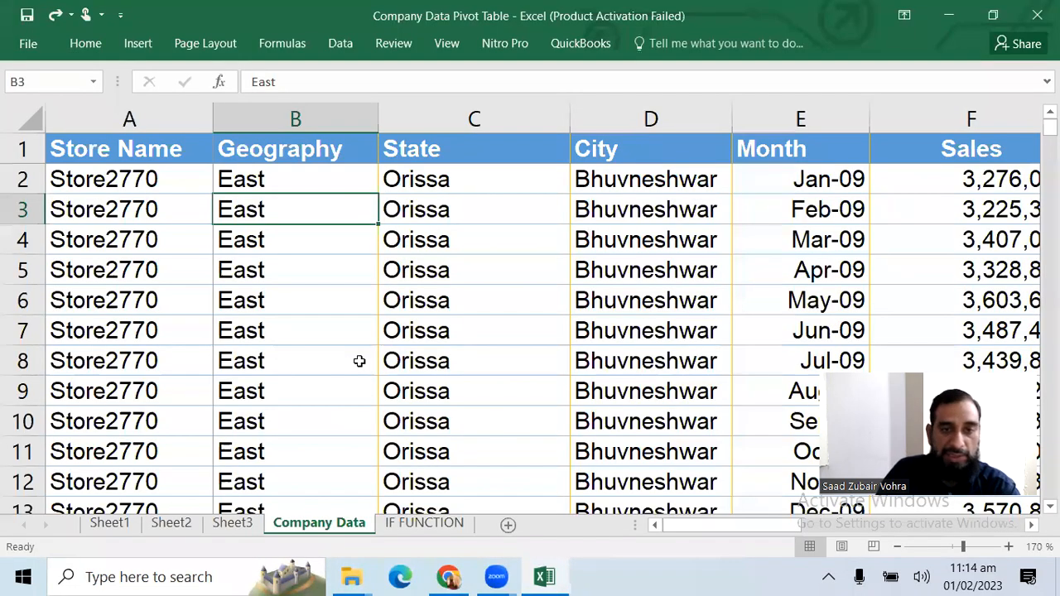
Set row 1 ($1:$1) as the print title row to repeat at the top of every page
{"action": "left_click", "coordinate": [234, 44]}
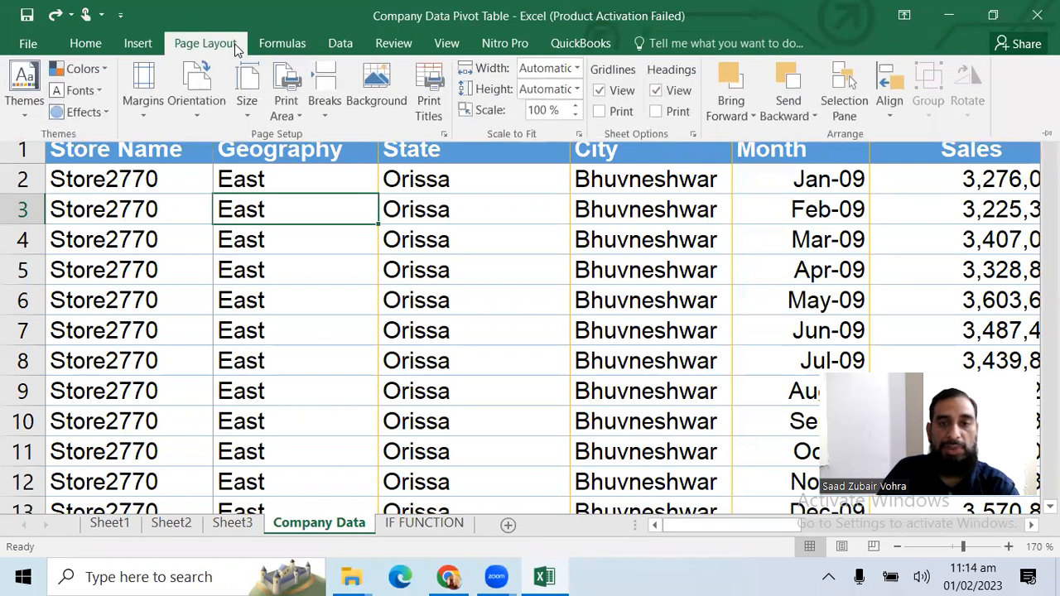
{"action": "left_click", "coordinate": [430, 115]}
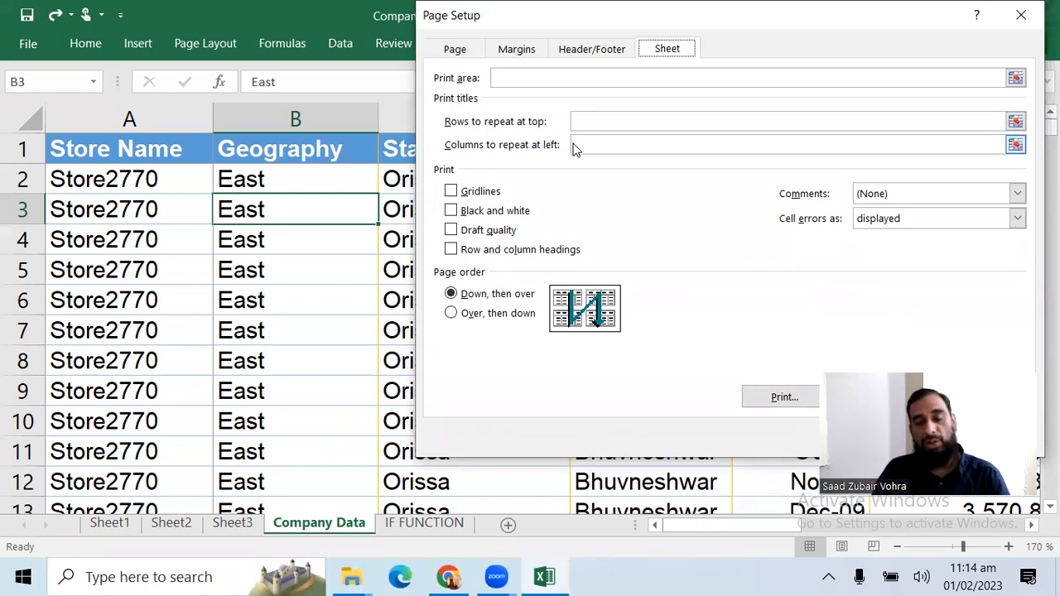
{"action": "left_click", "coordinate": [1015, 122]}
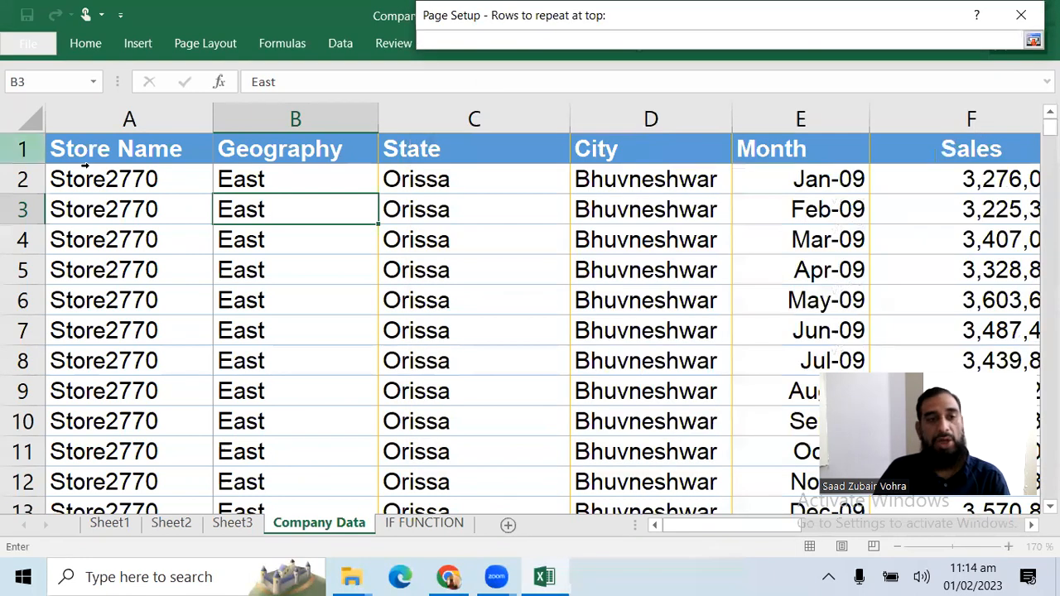
{"action": "left_click", "coordinate": [21, 148]}
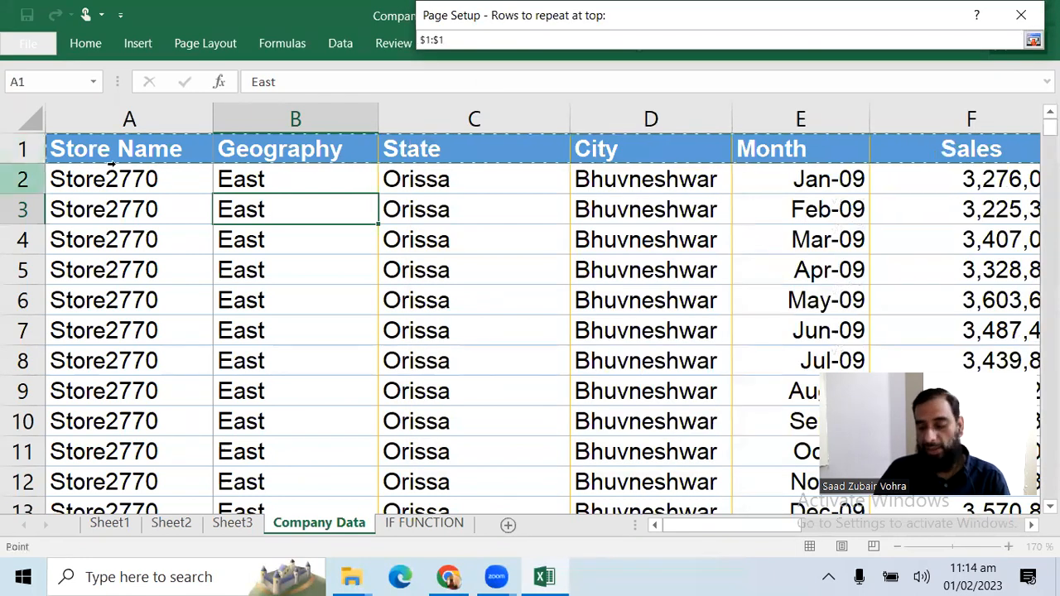
{"action": "key", "text": "Return"}
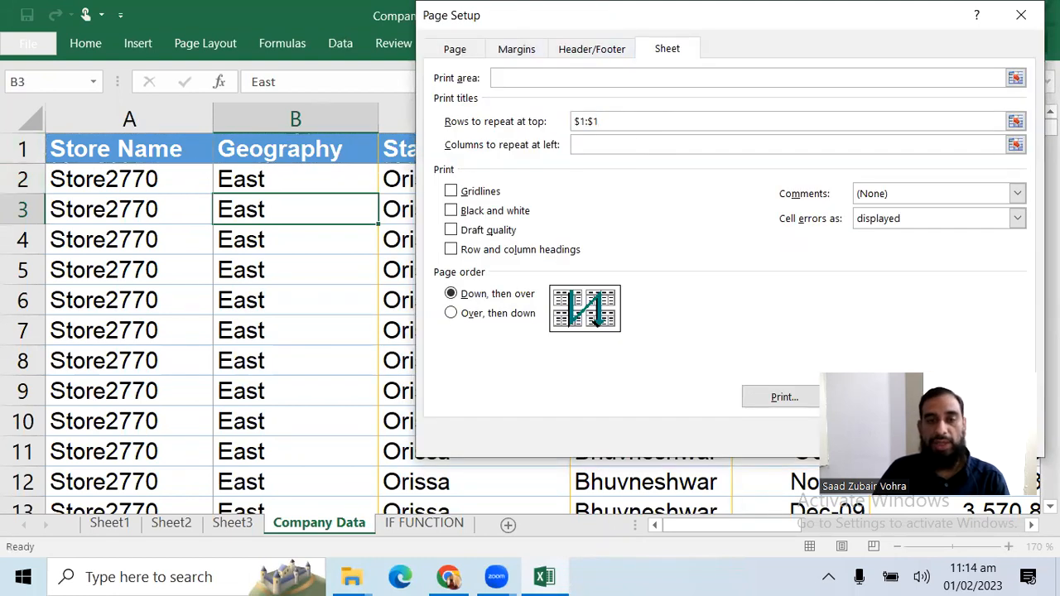
Check the repeated headings in the print preview through page 3 and return to the sheet
{"action": "left_click", "coordinate": [27, 43]}
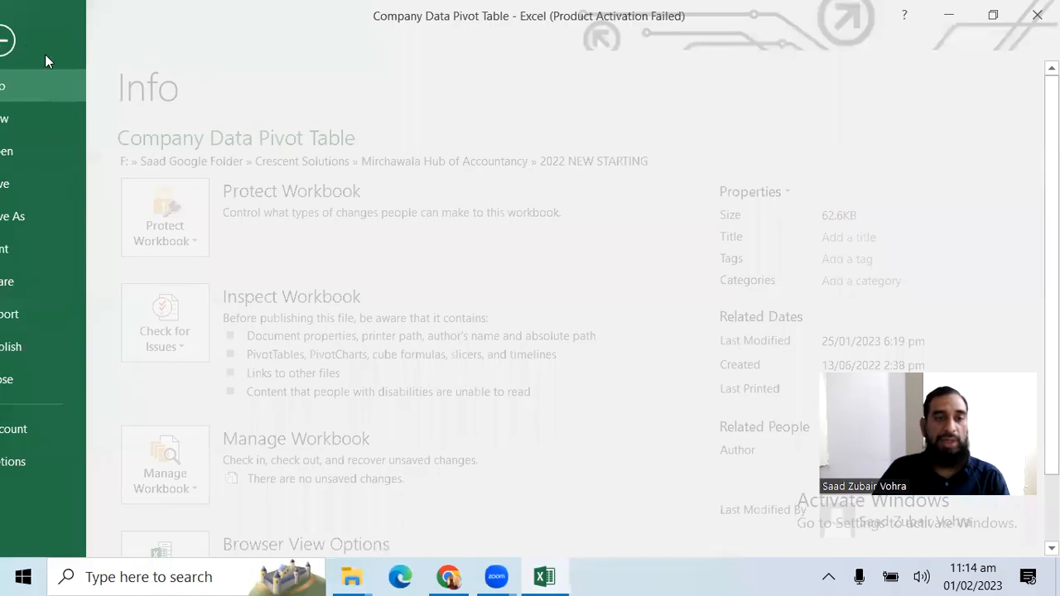
{"action": "key", "text": "Escape"}
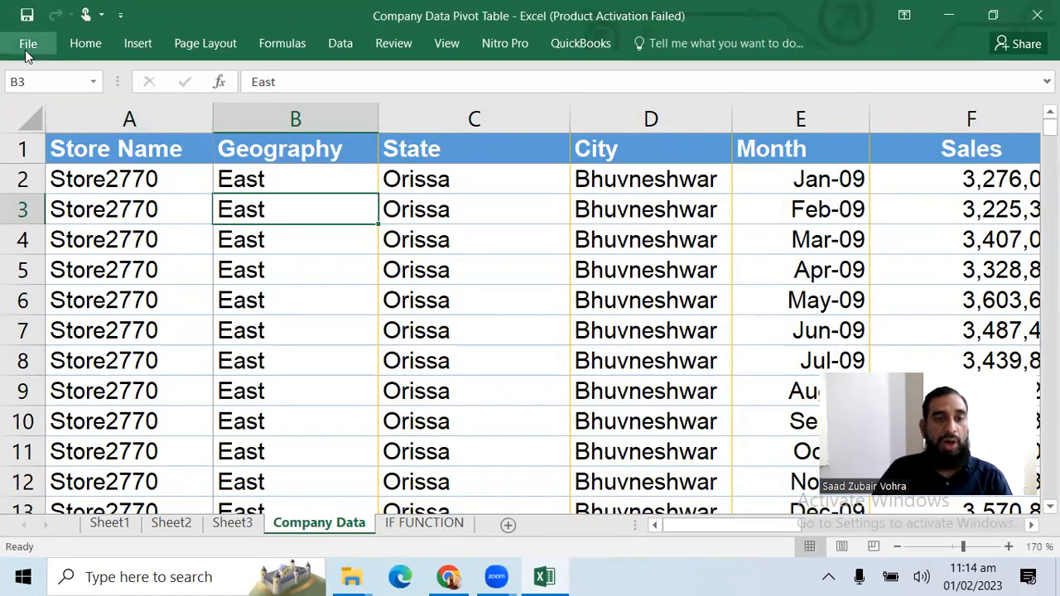
{"action": "left_click", "coordinate": [27, 48]}
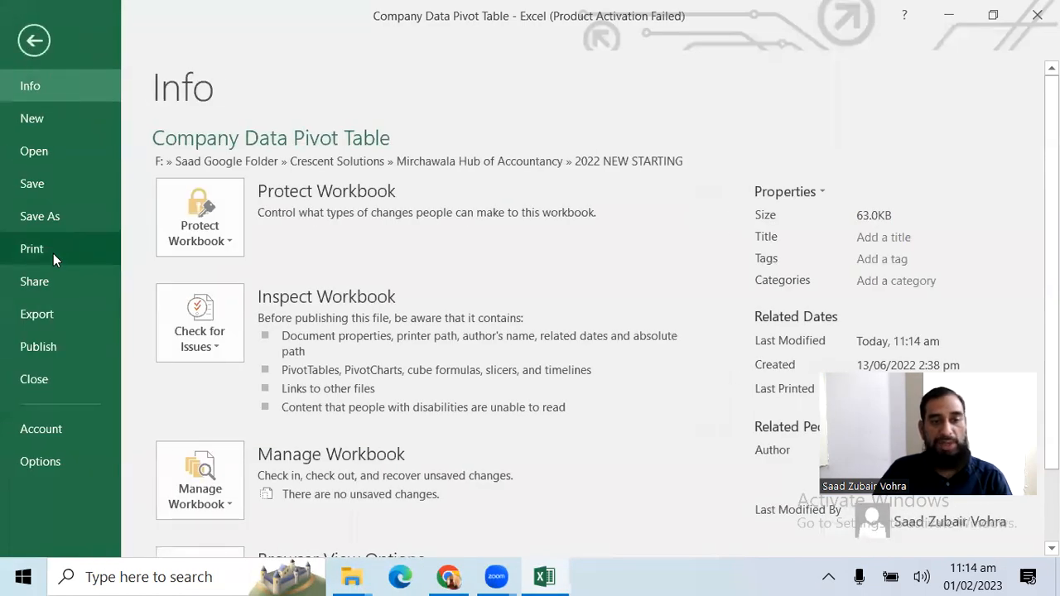
{"action": "left_click", "coordinate": [51, 251]}
{"action": "left_click", "coordinate": [534, 543]}
{"action": "left_click", "coordinate": [534, 544]}
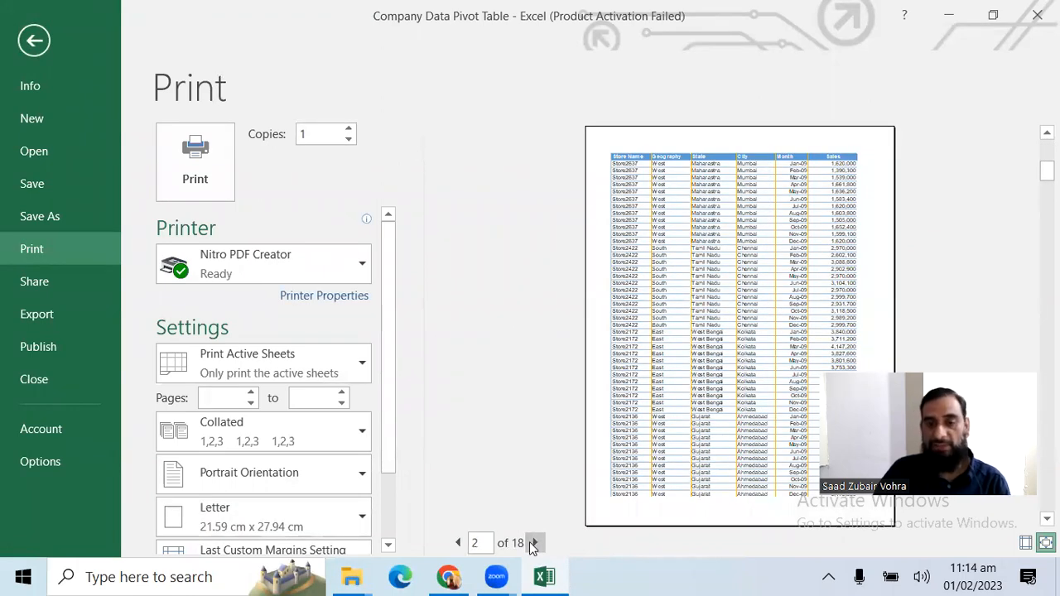
{"action": "left_click", "coordinate": [535, 544]}
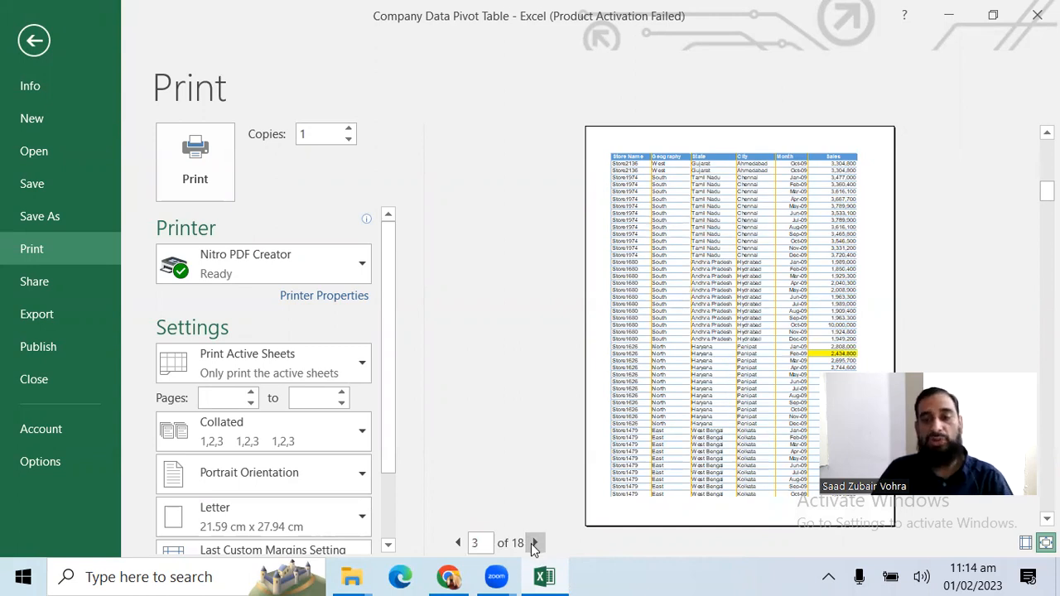
{"action": "key", "text": "Escape"}
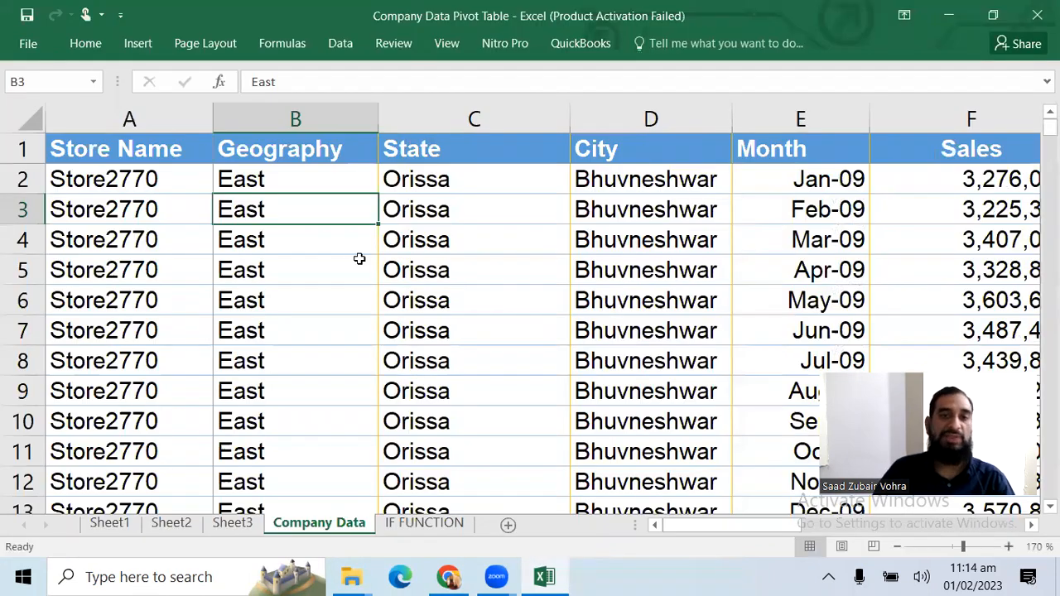
Select cell A3 on the Company Data sheet and browse back through the preceding sheets to Sheet1
{"action": "left_click", "coordinate": [156, 208]}
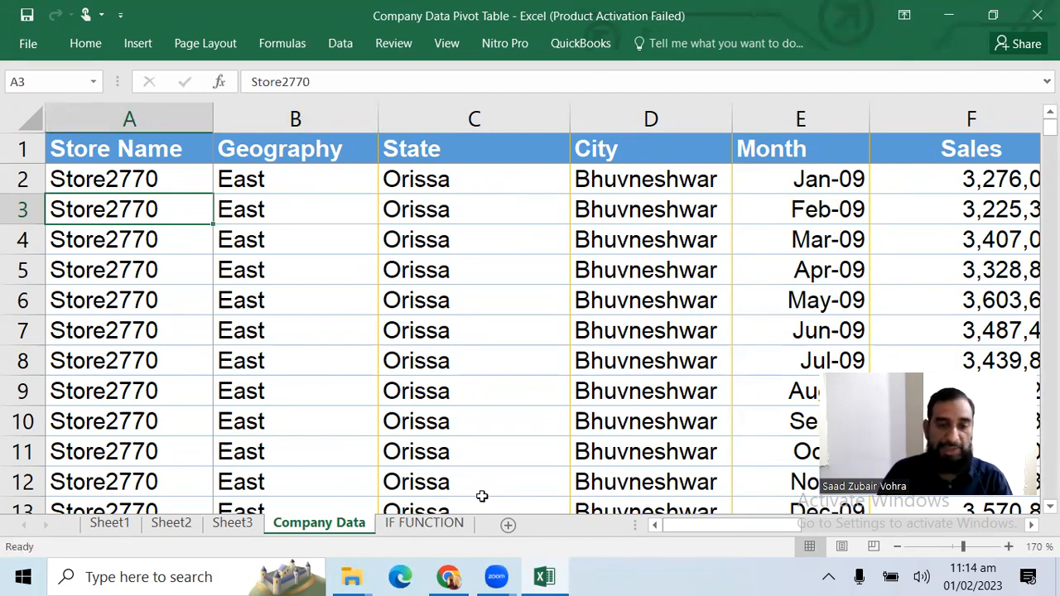
{"action": "key", "text": "ctrl+Page_Up"}
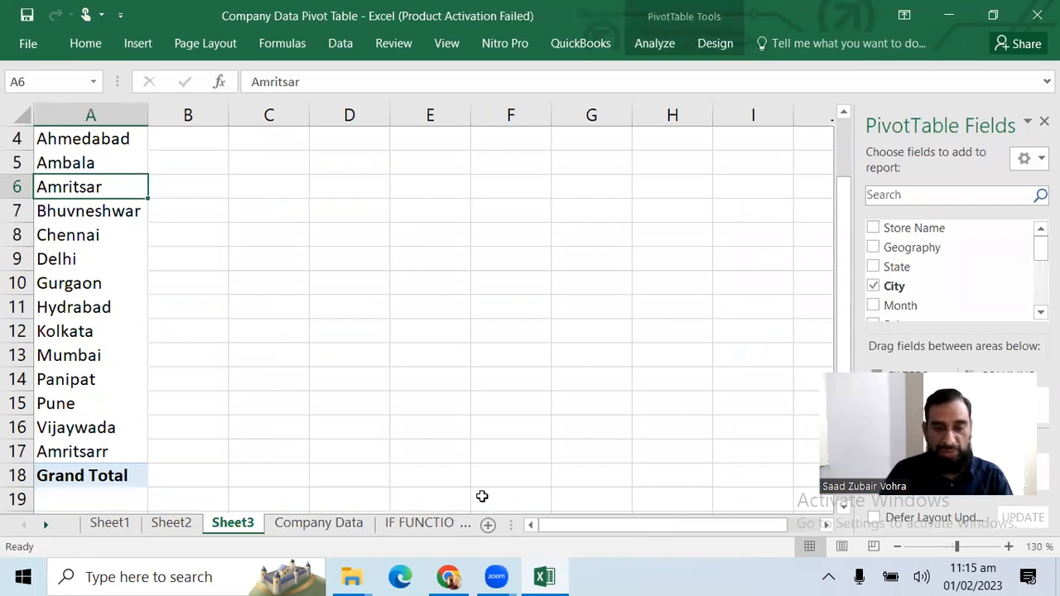
{"action": "key", "text": "ctrl+Page_Up"}
{"action": "key", "text": "ctrl+Page_Up"}
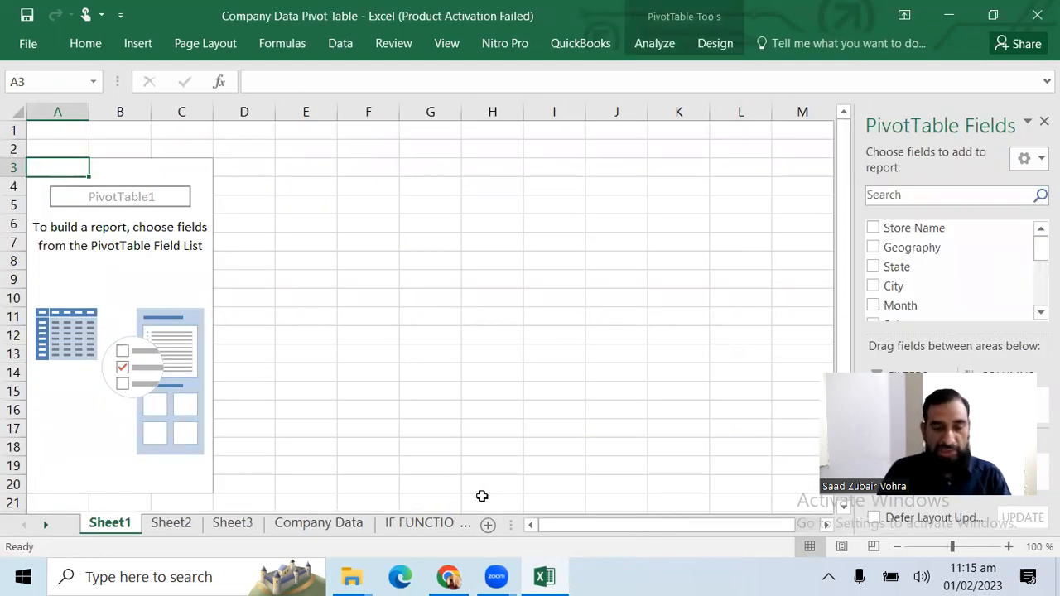
Browse forward and back through the workbook's sheets, finishing on the IF FUNCTION sheet
{"action": "key", "text": "ctrl+Page_Down"}
{"action": "key", "text": "ctrl+Page_Down"}
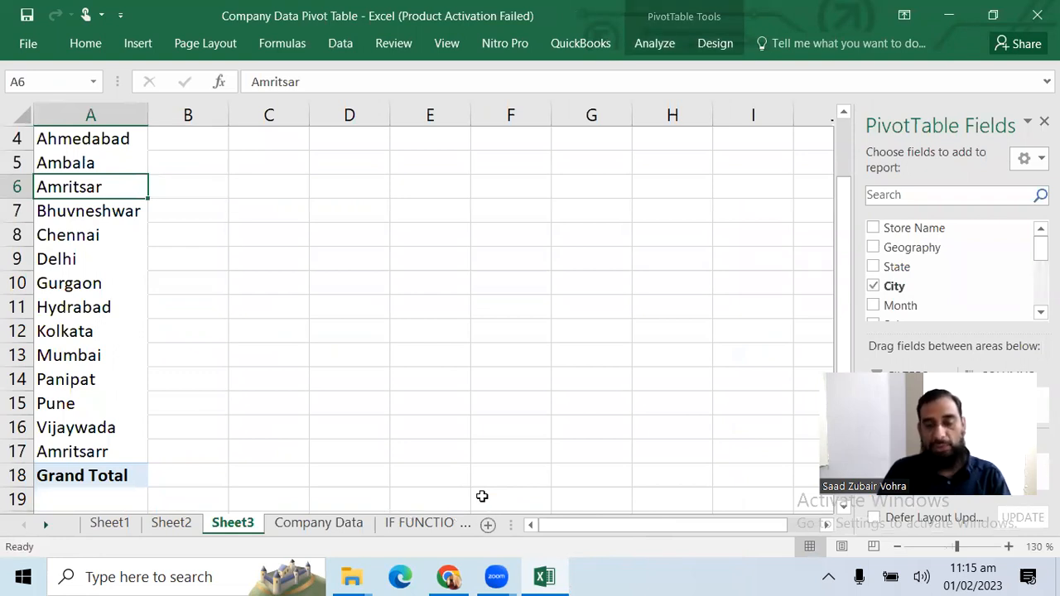
{"action": "key", "text": "ctrl+Page_Down"}
{"action": "key", "text": "ctrl+Page_Down"}
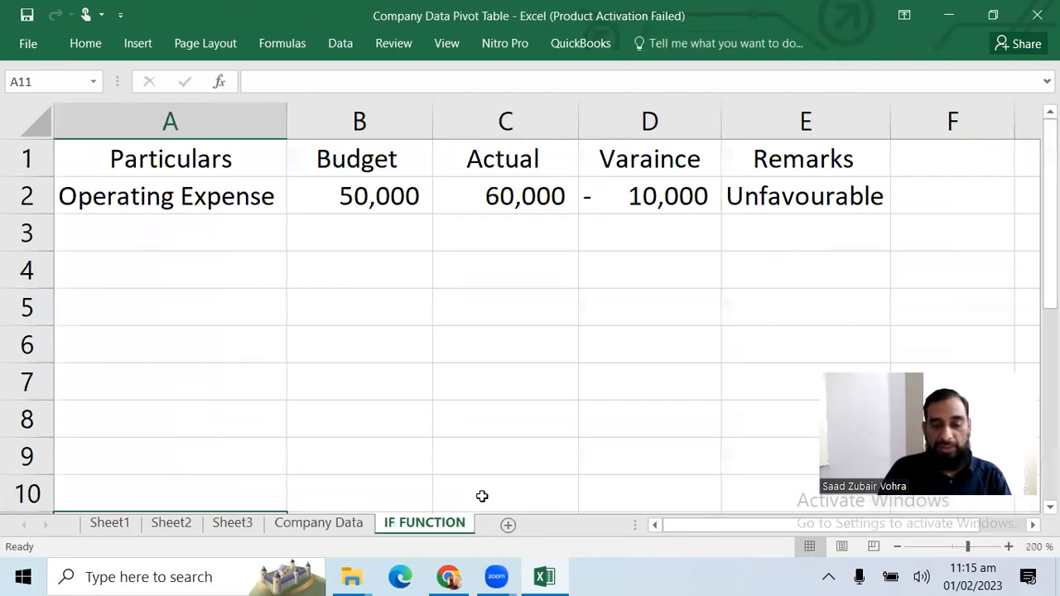
{"action": "key", "text": "ctrl+Page_Up"}
{"action": "key", "text": "ctrl+Page_Up"}
{"action": "key", "text": "ctrl+Page_Up"}
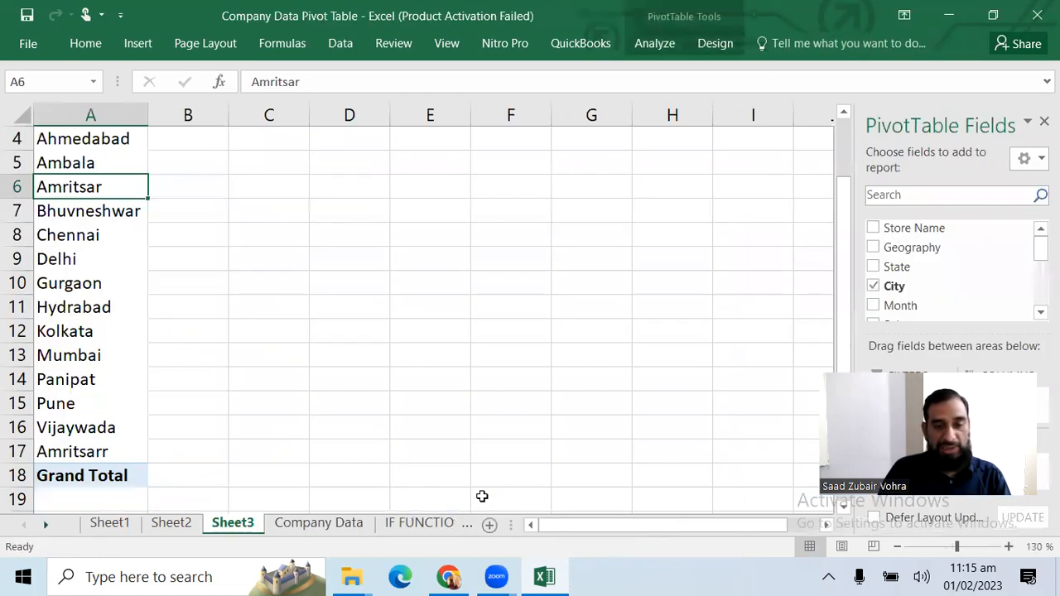
{"action": "key", "text": "ctrl+Page_Down"}
{"action": "key", "text": "ctrl+Page_Down"}
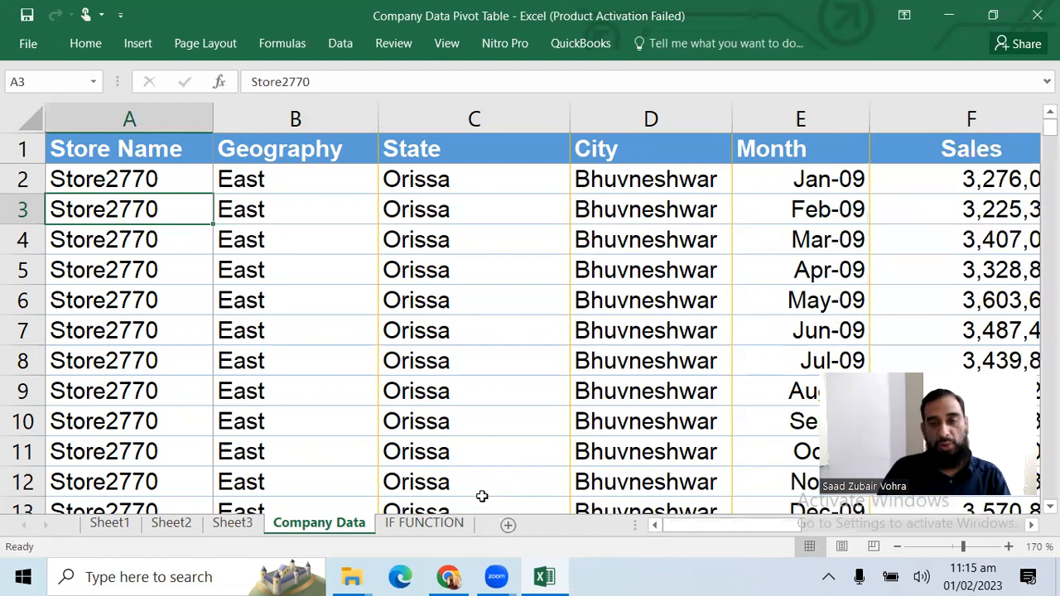
{"action": "key", "text": "ctrl+Page_Down"}
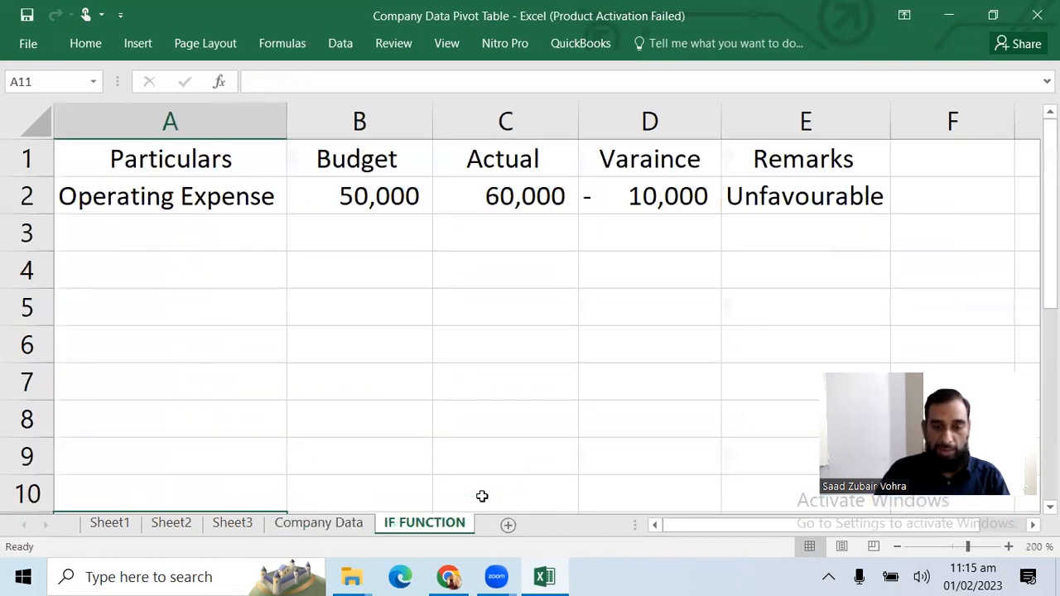
Select the Particulars heading in cell A1 of the IF FUNCTION sheet
{"action": "scroll", "coordinate": [482, 496], "scroll_direction": "down", "scroll_amount": 1}
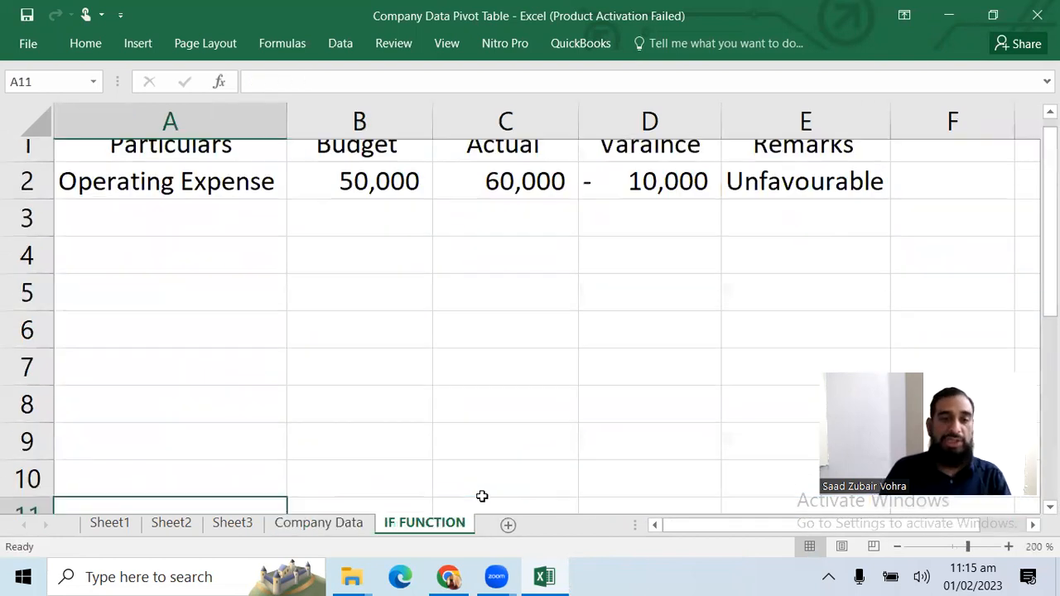
{"action": "key", "text": "Up"}
{"action": "key", "text": "Up"}
{"action": "key", "text": "Up"}
{"action": "key", "text": "Up"}
{"action": "key", "text": "Up"}
{"action": "key", "text": "Up"}
{"action": "key", "text": "Up"}
{"action": "key", "text": "Up"}
{"action": "key", "text": "Up"}
{"action": "key", "text": "Up"}
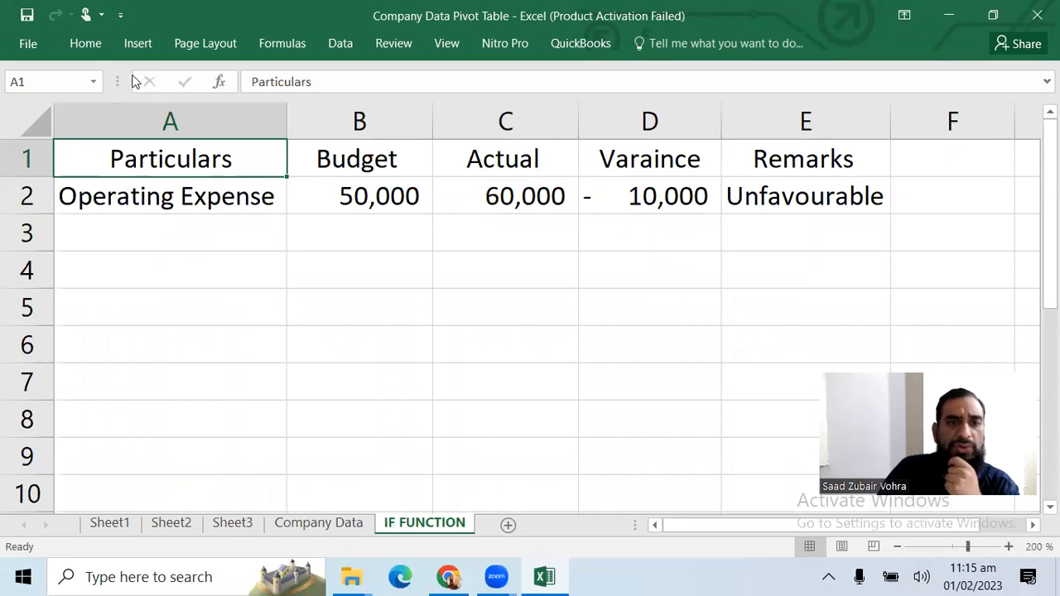
{"action": "left_click", "coordinate": [86, 44]}
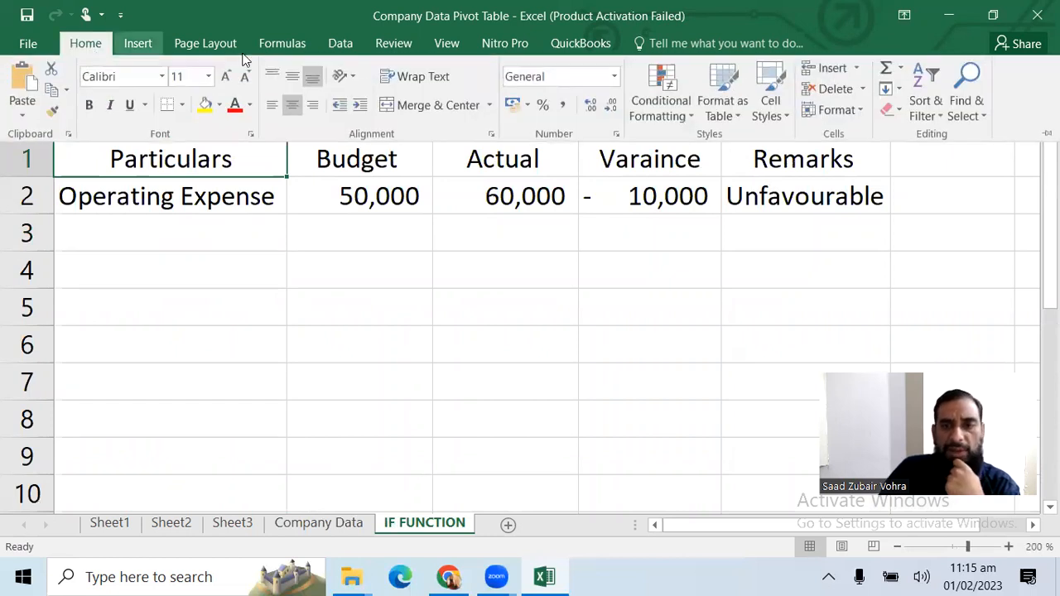
{"action": "left_click", "coordinate": [663, 122]}
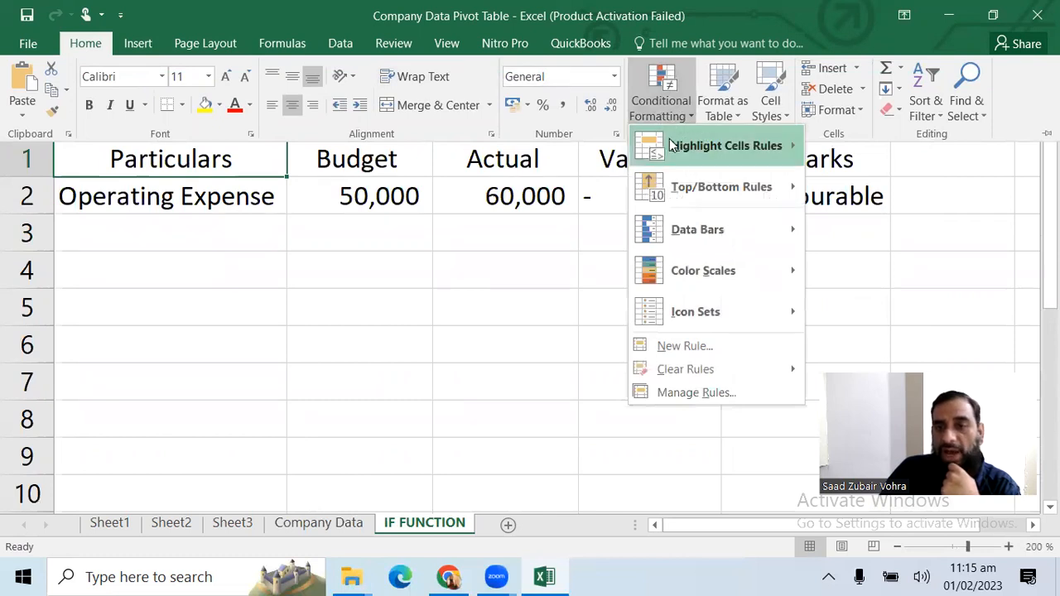
{"action": "mouse_move", "coordinate": [673, 146]}
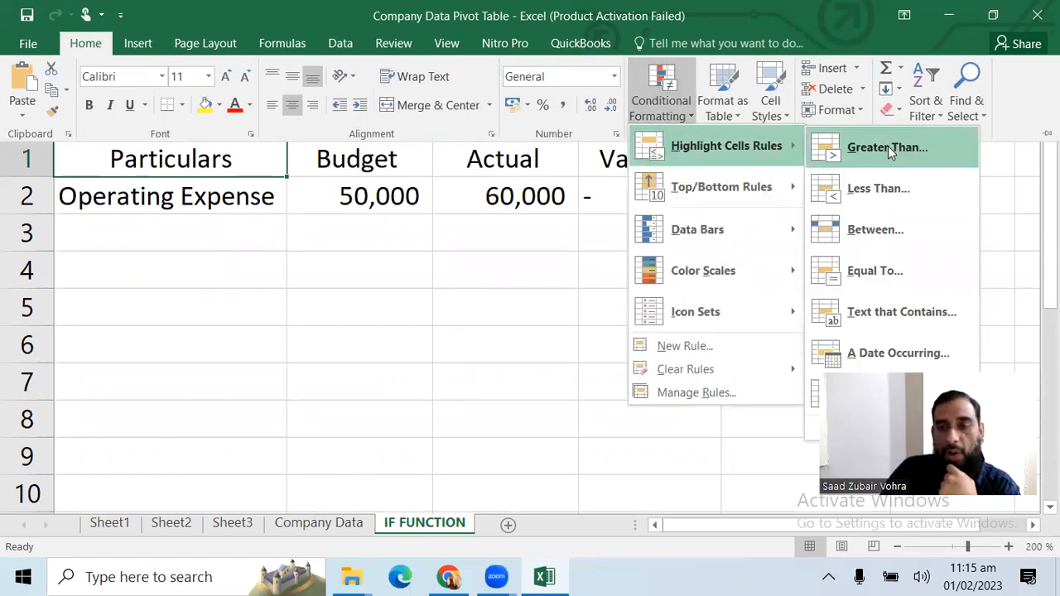
{"action": "left_click", "coordinate": [371, 374]}
On the Company Data sheet, highlight Sales column F values greater than 3000000 with Light Red Fill with Dark Red Text using conditional formatting
{"action": "left_click", "coordinate": [346, 530]}
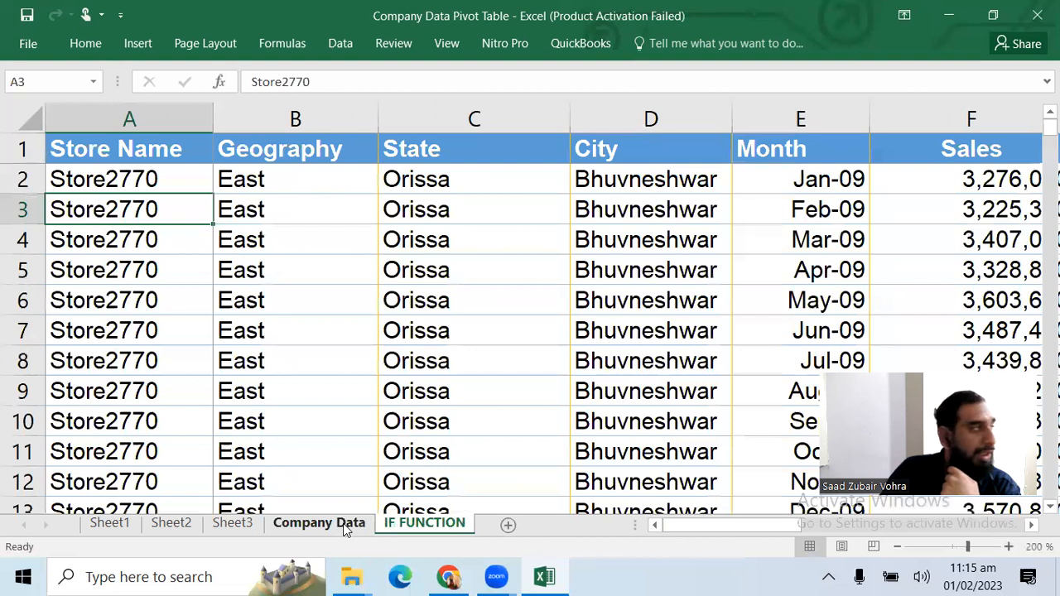
{"action": "left_click", "coordinate": [848, 179]}
{"action": "key", "text": "Right"}
{"action": "key", "text": "Right"}
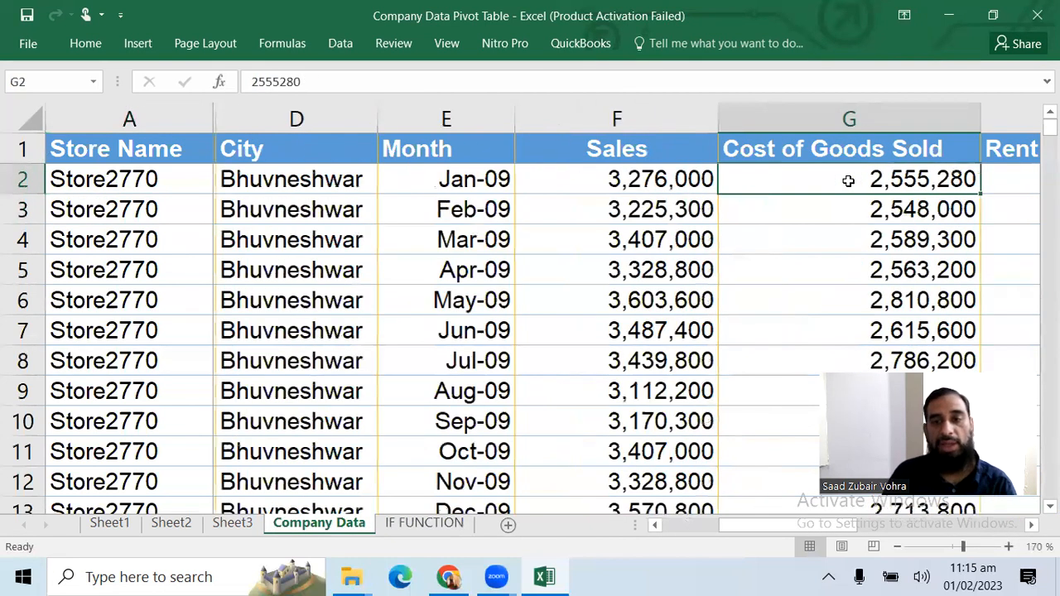
{"action": "left_click", "coordinate": [643, 116]}
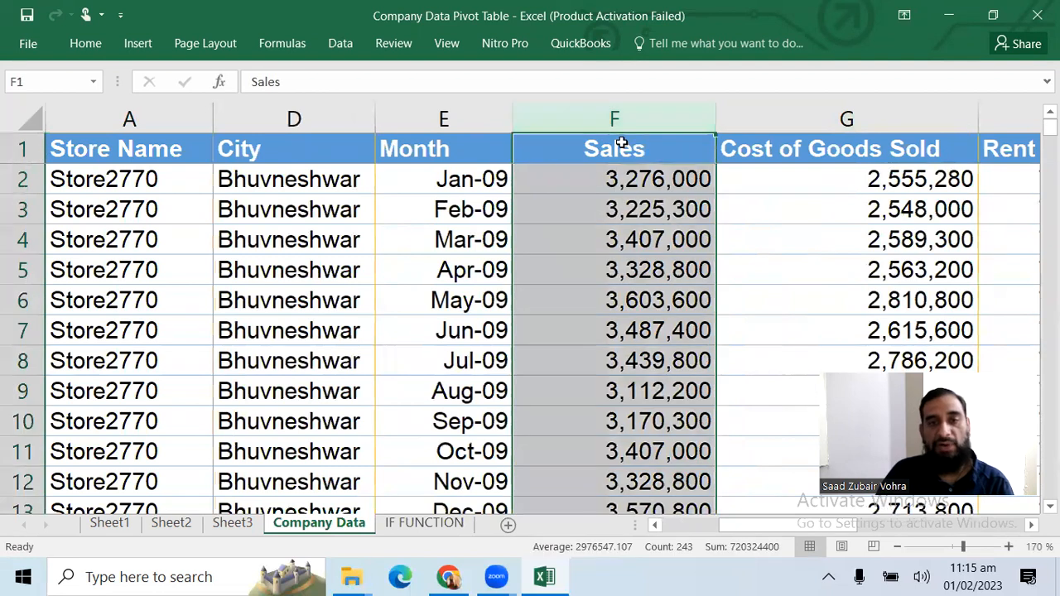
{"action": "left_click", "coordinate": [87, 45]}
{"action": "left_click", "coordinate": [682, 107]}
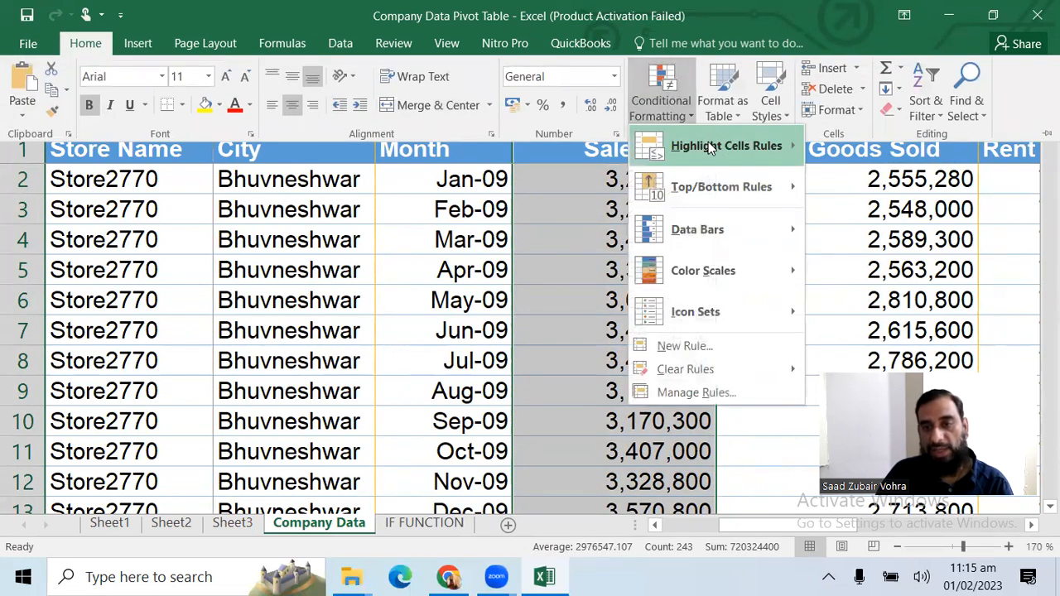
{"action": "mouse_move", "coordinate": [710, 147]}
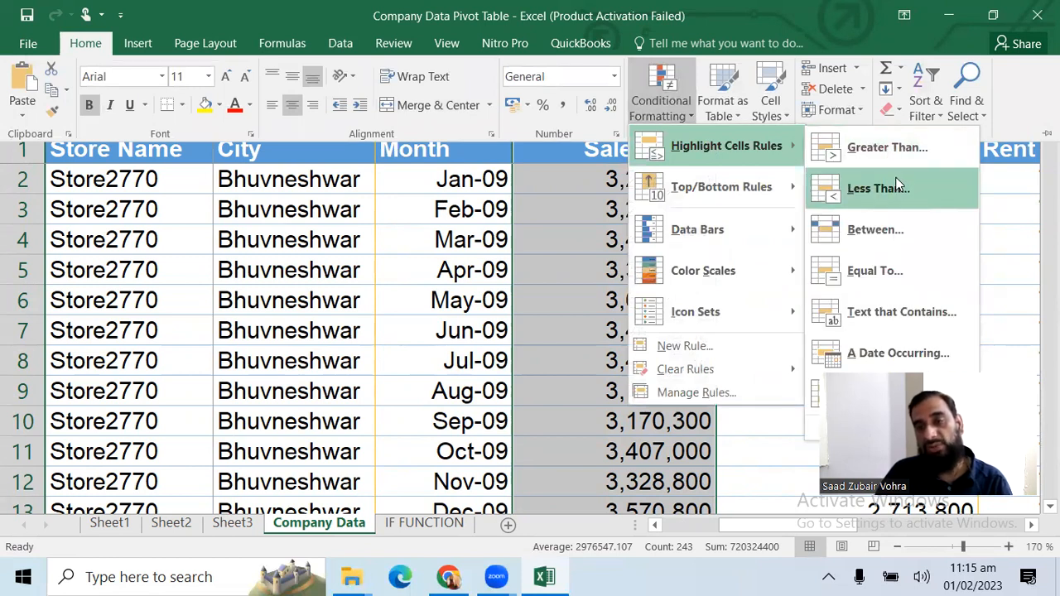
{"action": "left_click", "coordinate": [902, 157]}
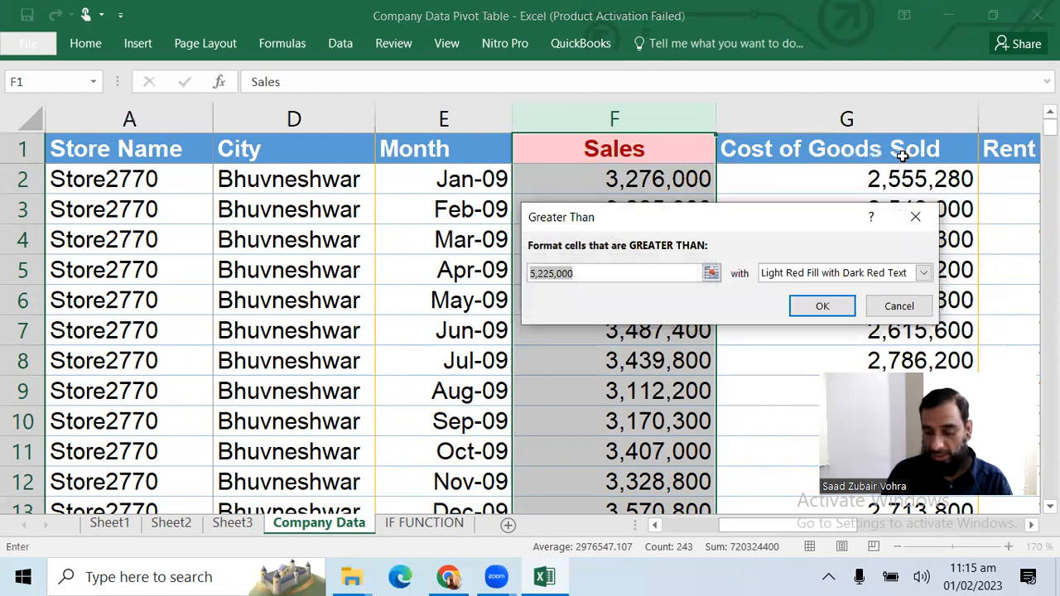
{"action": "type", "text": "3000000"}
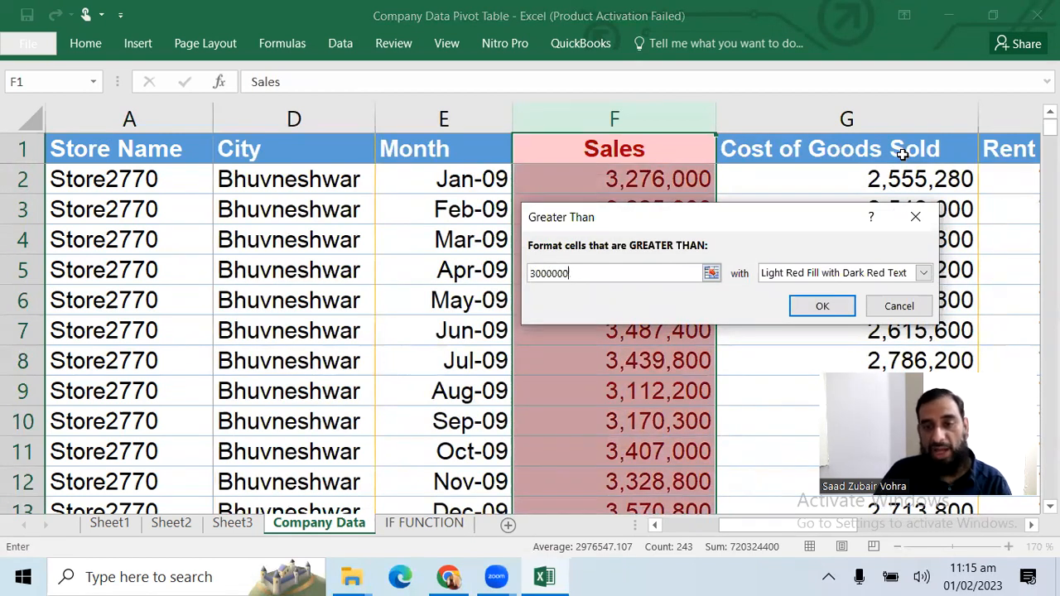
{"action": "left_click", "coordinate": [822, 306]}
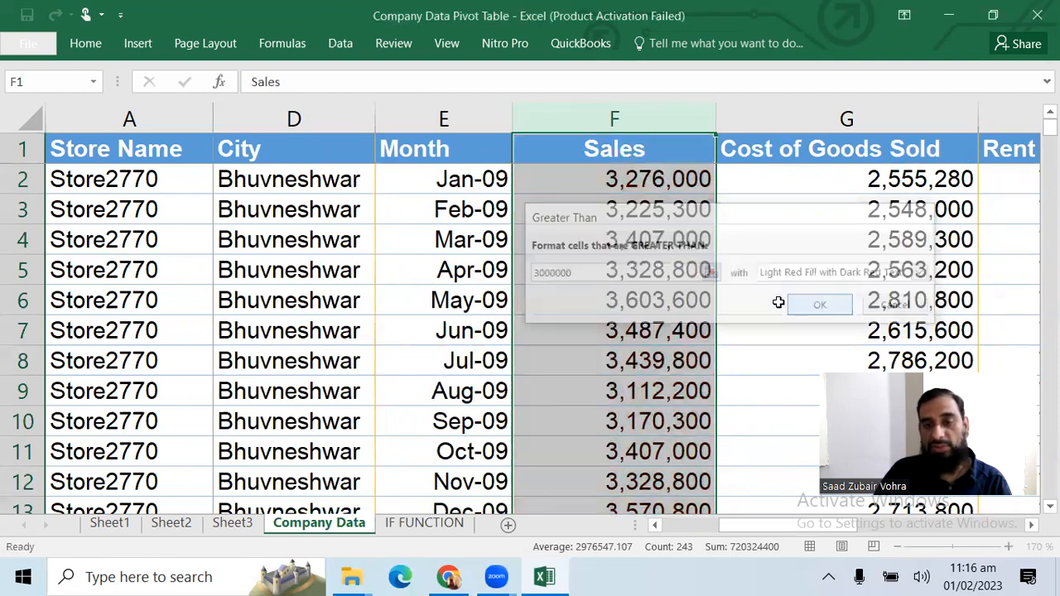
Select cell F2 and review which Sales values are highlighted further down the column
{"action": "left_click", "coordinate": [650, 183]}
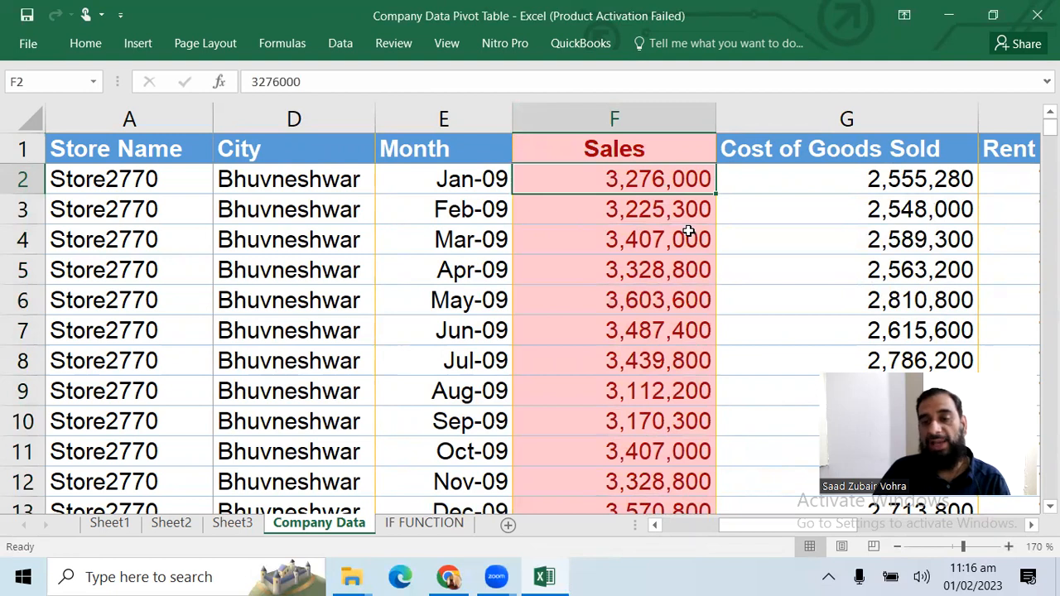
{"action": "scroll", "coordinate": [688, 232], "scroll_direction": "down", "scroll_amount": 5}
{"action": "scroll", "coordinate": [691, 250], "scroll_direction": "up", "scroll_amount": 3}
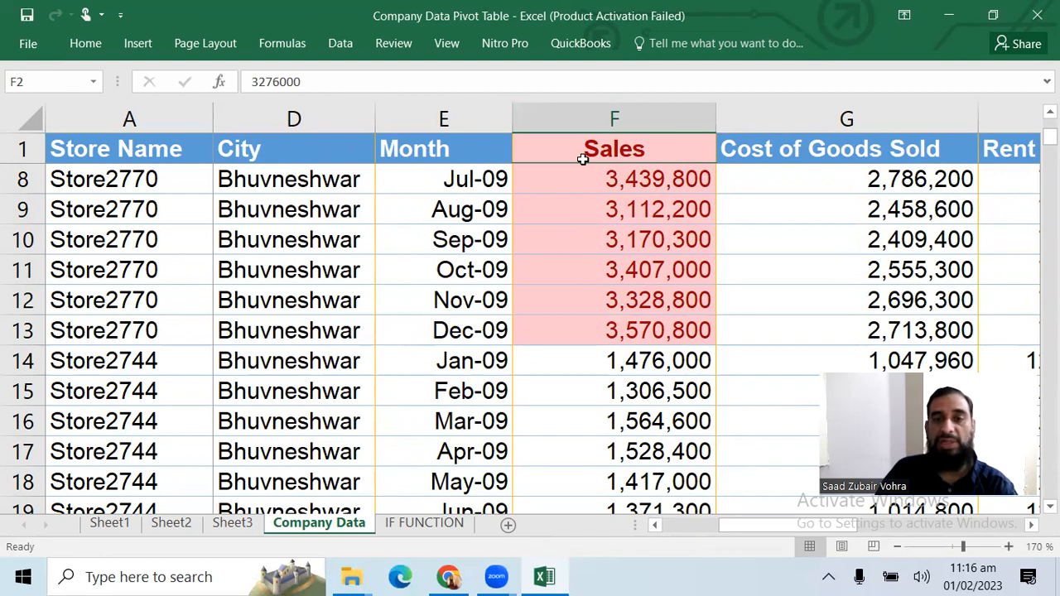
Examine the Highlight Cells Rules and Top/Bottom Rules options of Conditional Formatting without applying any
{"action": "left_click", "coordinate": [79, 46]}
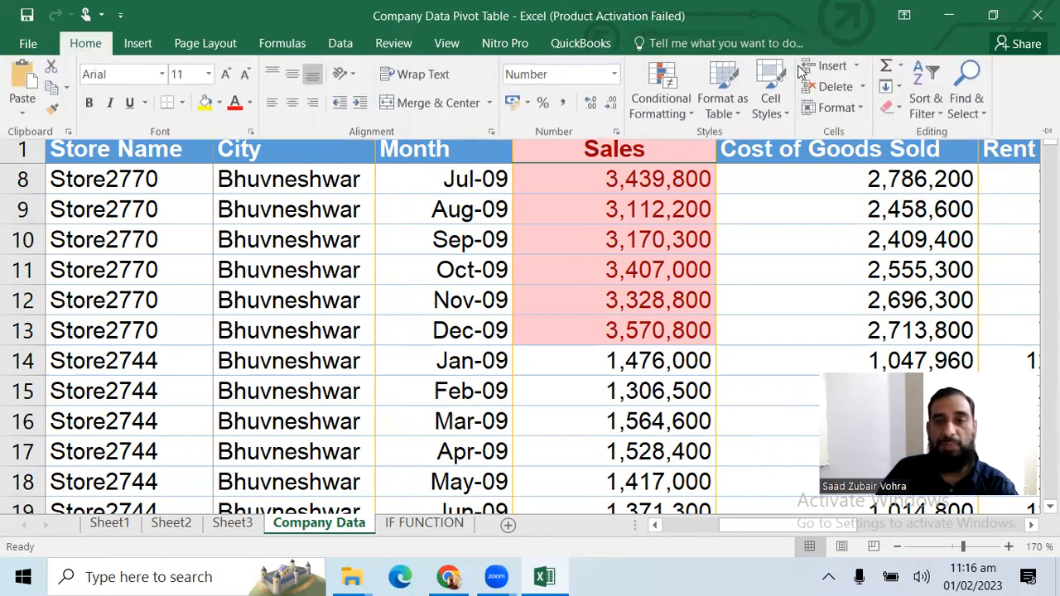
{"action": "left_click", "coordinate": [681, 109]}
{"action": "mouse_move", "coordinate": [709, 161]}
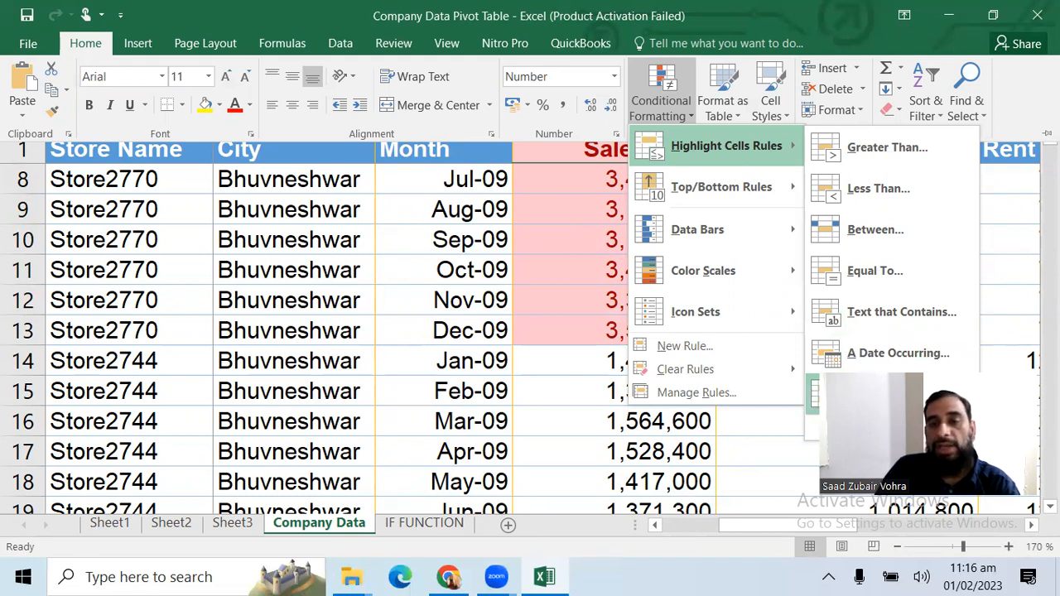
{"action": "mouse_move", "coordinate": [760, 211]}
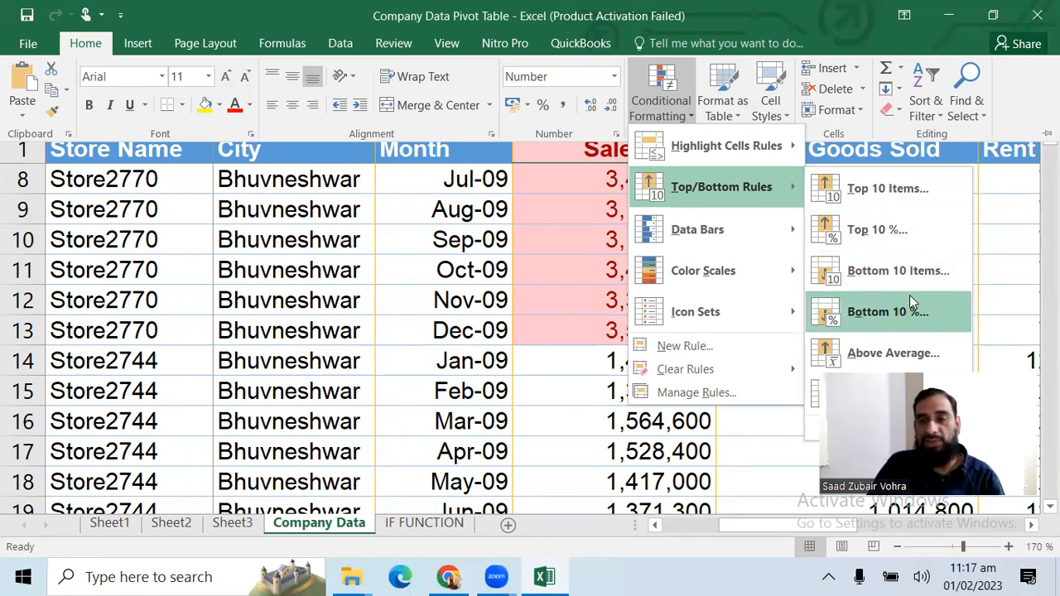
{"action": "left_click", "coordinate": [998, 190]}
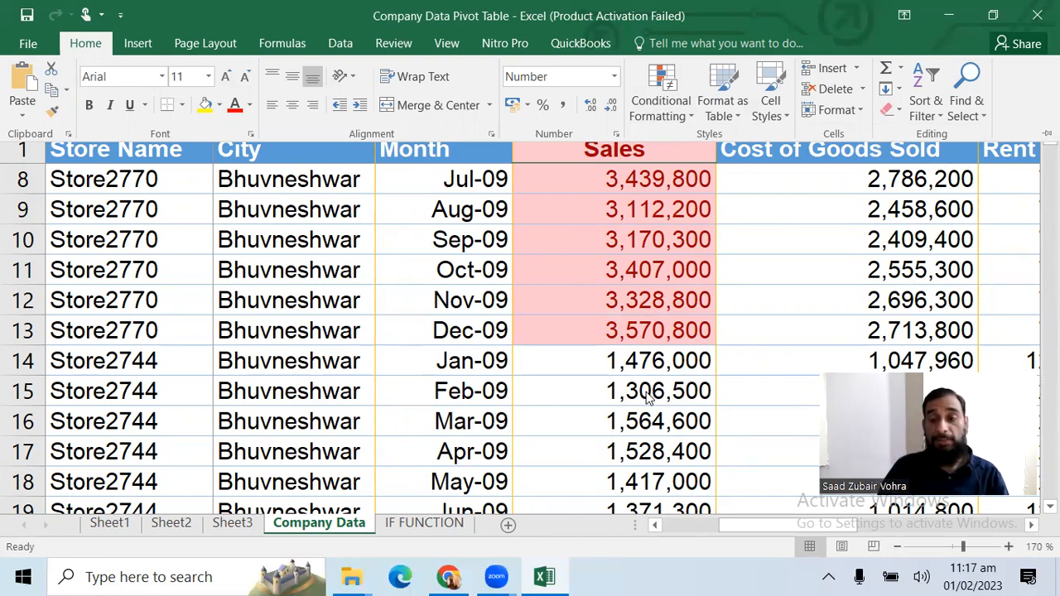
Return to the table's first cell and select the Store Name heading in A1
{"action": "left_click", "coordinate": [500, 300]}
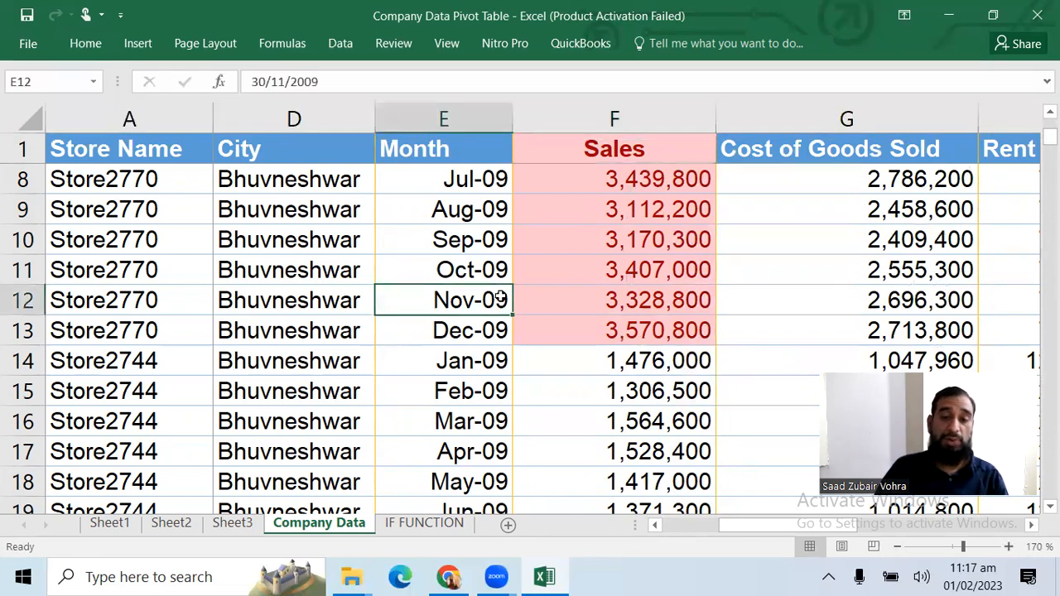
{"action": "key", "text": "Up"}
{"action": "key", "text": "Left"}
{"action": "key", "text": "Left"}
{"action": "key", "text": "Left"}
{"action": "key", "text": "Left"}
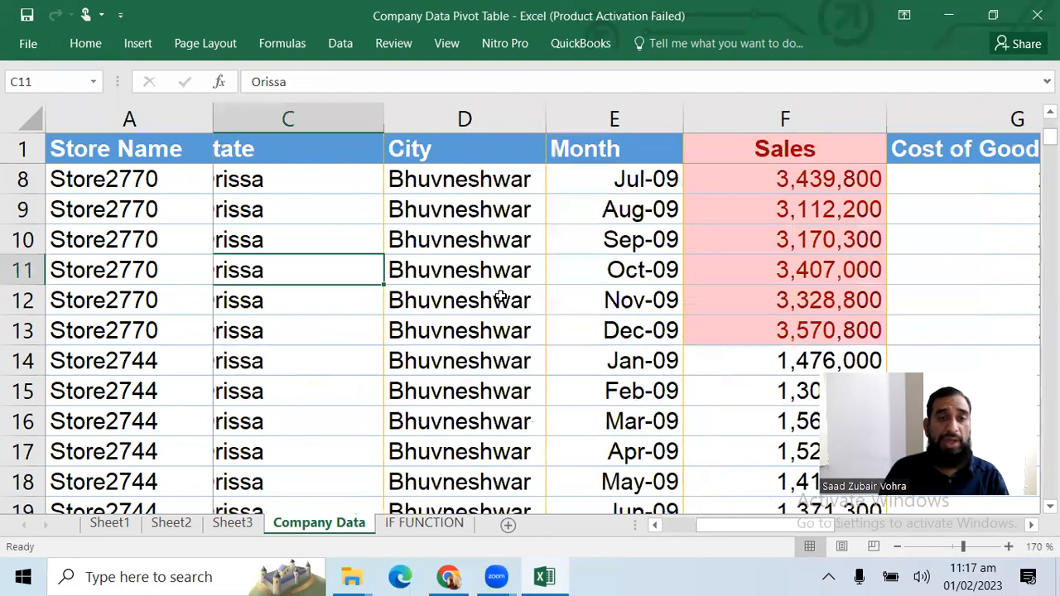
{"action": "key", "text": "Up"}
{"action": "key", "text": "Up"}
{"action": "key", "text": "Up"}
{"action": "key", "text": "Up"}
{"action": "key", "text": "Up"}
{"action": "key", "text": "Up"}
{"action": "key", "text": "Up"}
{"action": "key", "text": "Up"}
{"action": "key", "text": "Up"}
{"action": "key", "text": "Up"}
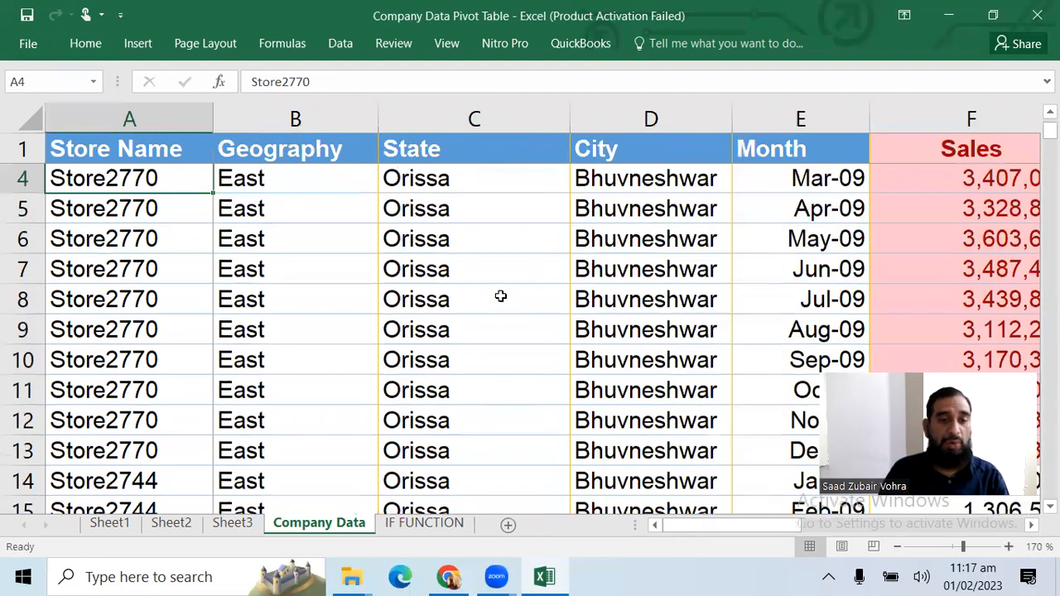
{"action": "key", "text": "Down"}
{"action": "key", "text": "Up"}
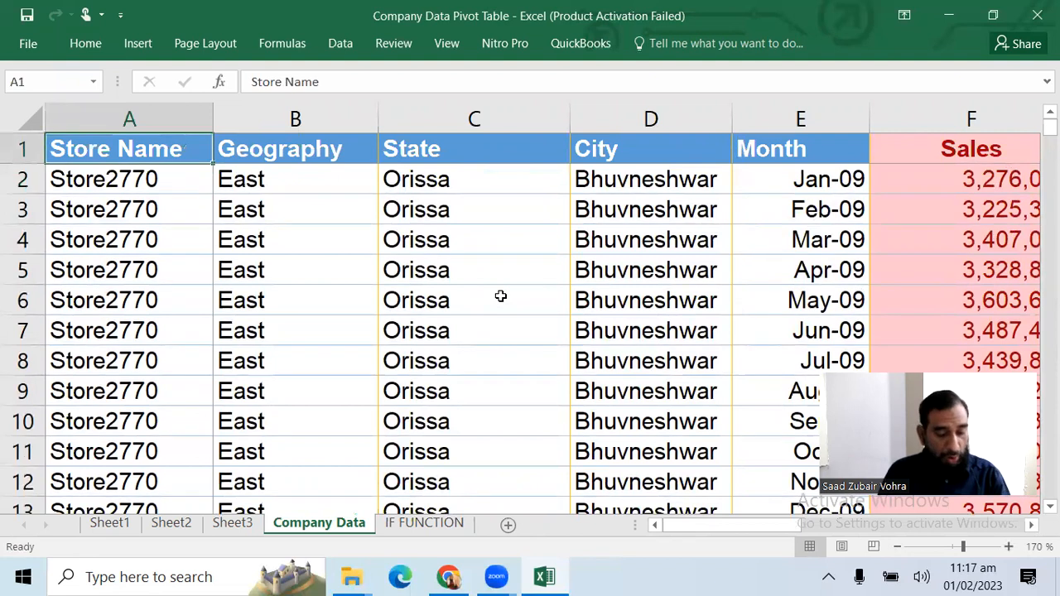
Turn the filter on for the Company Data heading row and switch it off again
{"action": "key", "text": "alt+a"}
{"action": "key", "text": "t"}
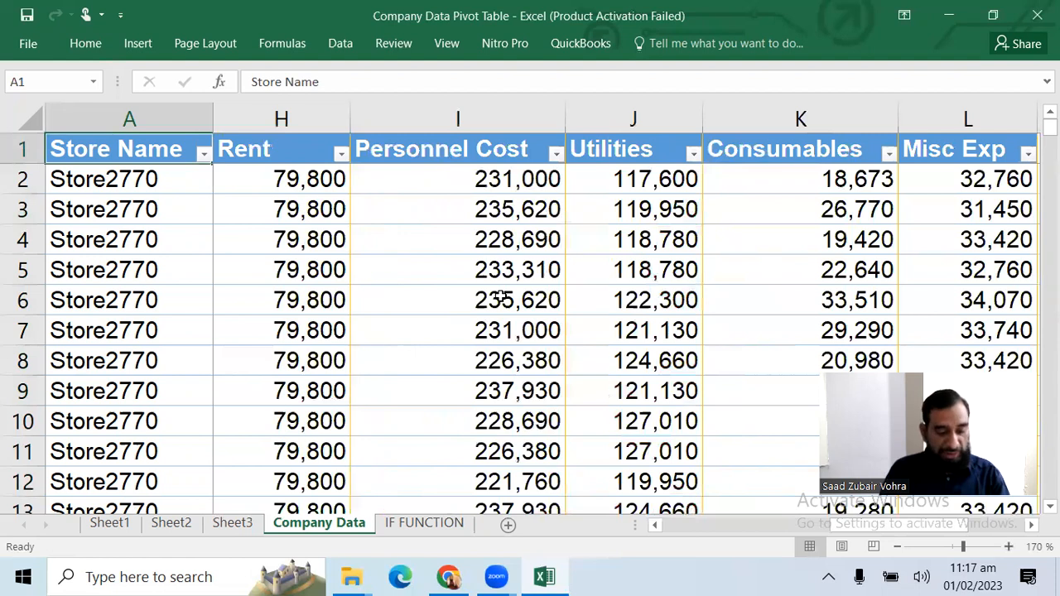
{"action": "key", "text": "alt+a"}
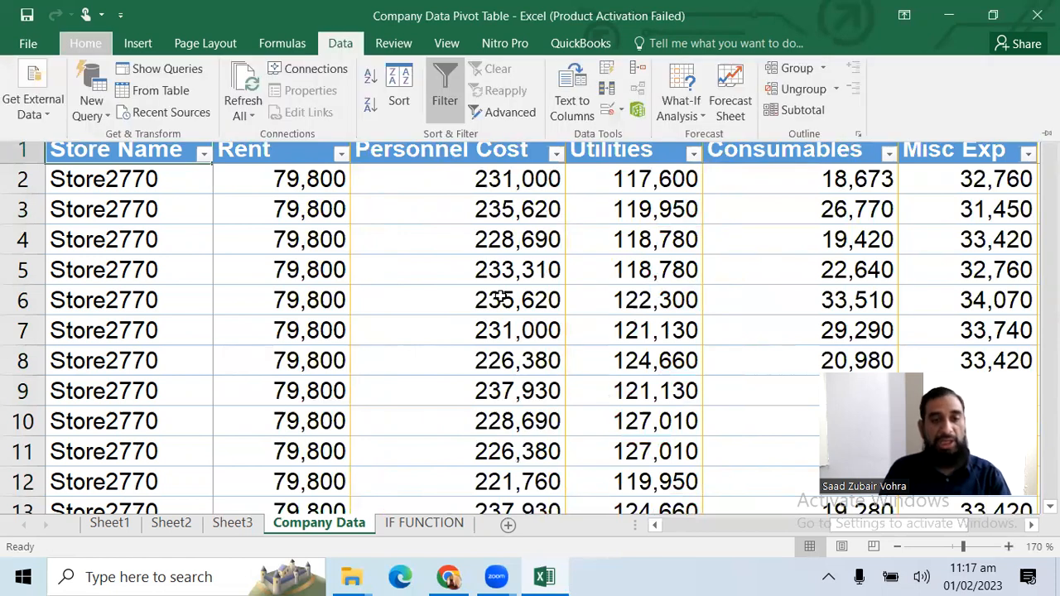
{"action": "key", "text": "t"}
Enter the shortcut note "alt+a+t" in cell N2, beside the table
{"action": "key", "text": "Right"}
{"action": "key", "text": "Right"}
{"action": "key", "text": "Right"}
{"action": "key", "text": "Right"}
{"action": "key", "text": "Right"}
{"action": "key", "text": "Right"}
{"action": "key", "text": "Right"}
{"action": "key", "text": "Right"}
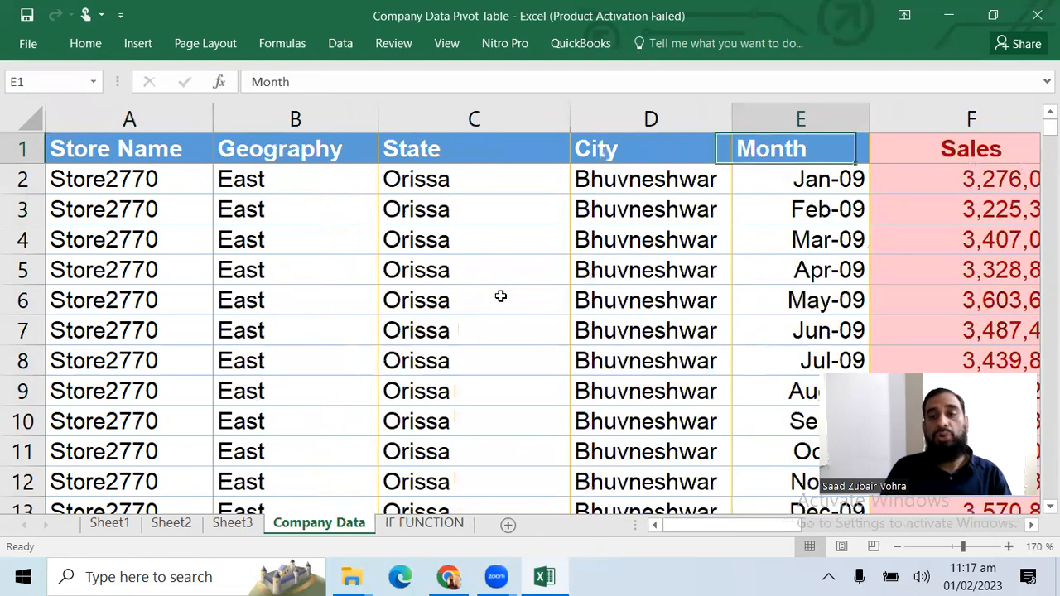
{"action": "key", "text": "Right"}
{"action": "key", "text": "Right"}
{"action": "key", "text": "Right"}
{"action": "key", "text": "Right"}
{"action": "key", "text": "Right"}
{"action": "key", "text": "Right"}
{"action": "key", "text": "Right"}
{"action": "key", "text": "Right"}
{"action": "key", "text": "Left"}
{"action": "key", "text": "Left"}
{"action": "key", "text": "Down"}
{"action": "key", "text": "Left"}
{"action": "type", "text": "alt+a+t"}
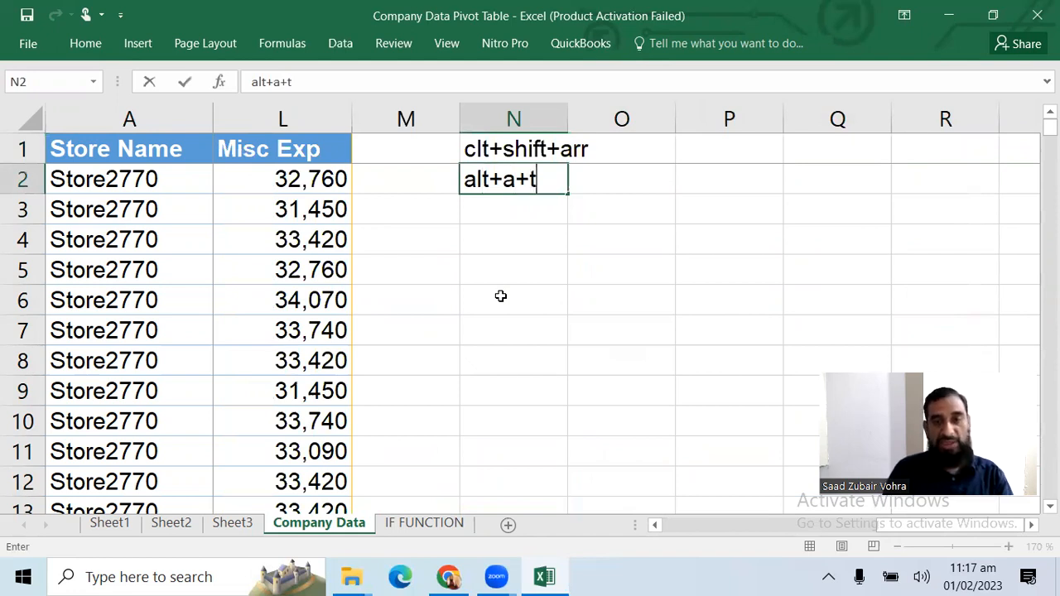
Enter "filter" in cell O2 as the shortcut's description and select cell N2 again
{"action": "key", "text": "Tab"}
{"action": "type", "text": "filtyer"}
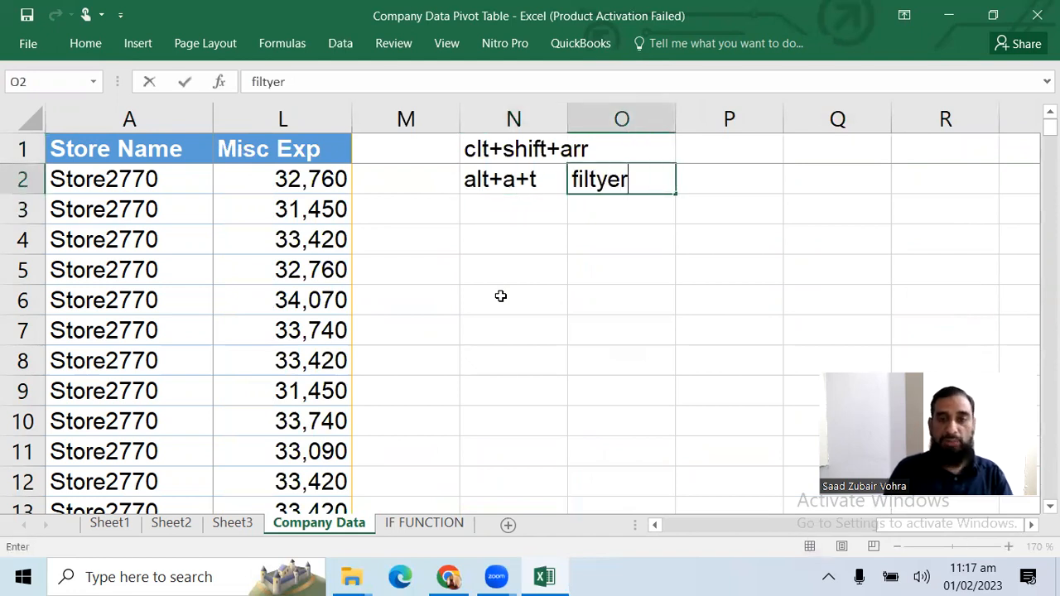
{"action": "key", "text": "BackSpace"}
{"action": "key", "text": "BackSpace"}
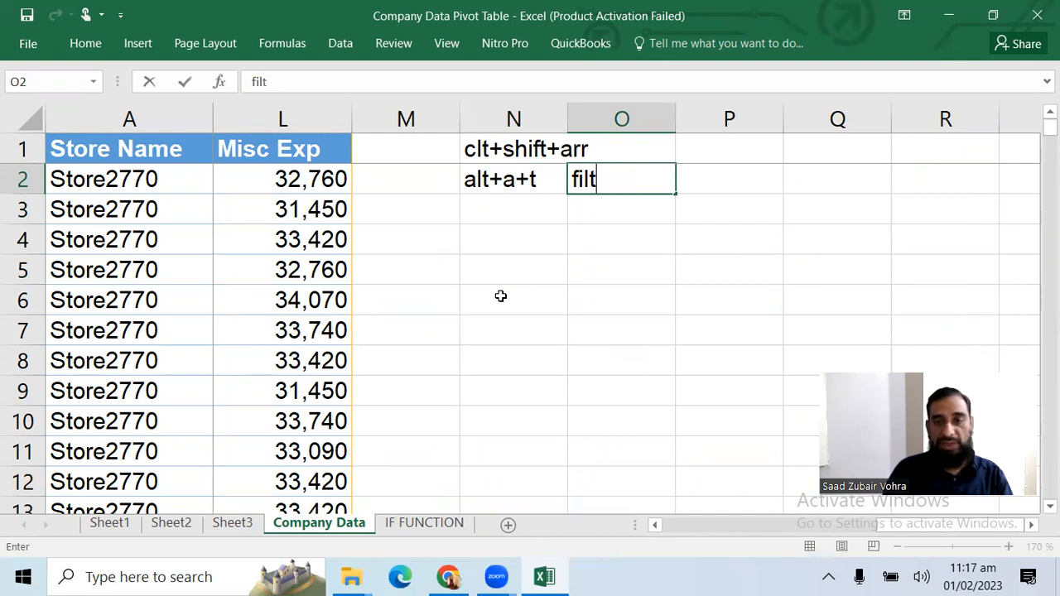
{"action": "type", "text": "er"}
{"action": "key", "text": "Return"}
{"action": "key", "text": "Left"}
{"action": "key", "text": "Up"}
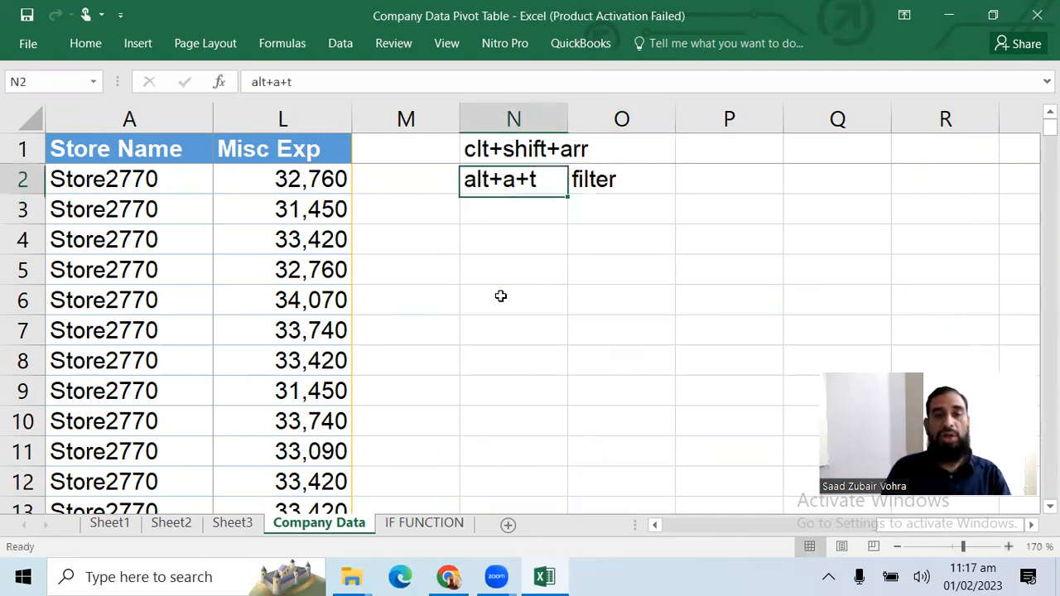
Return from the shortcut notes to the table's heading row and select the Geography heading in B1
{"action": "key", "text": "Left"}
{"action": "key", "text": "Left"}
{"action": "key", "text": "Left"}
{"action": "key", "text": "Up"}
{"action": "key", "text": "Left"}
{"action": "key", "text": "Left"}
{"action": "key", "text": "Left"}
{"action": "key", "text": "Left"}
{"action": "key", "text": "Left"}
{"action": "key", "text": "Left"}
{"action": "key", "text": "Left"}
{"action": "key", "text": "Left"}
{"action": "key", "text": "Left"}
{"action": "key", "text": "Left"}
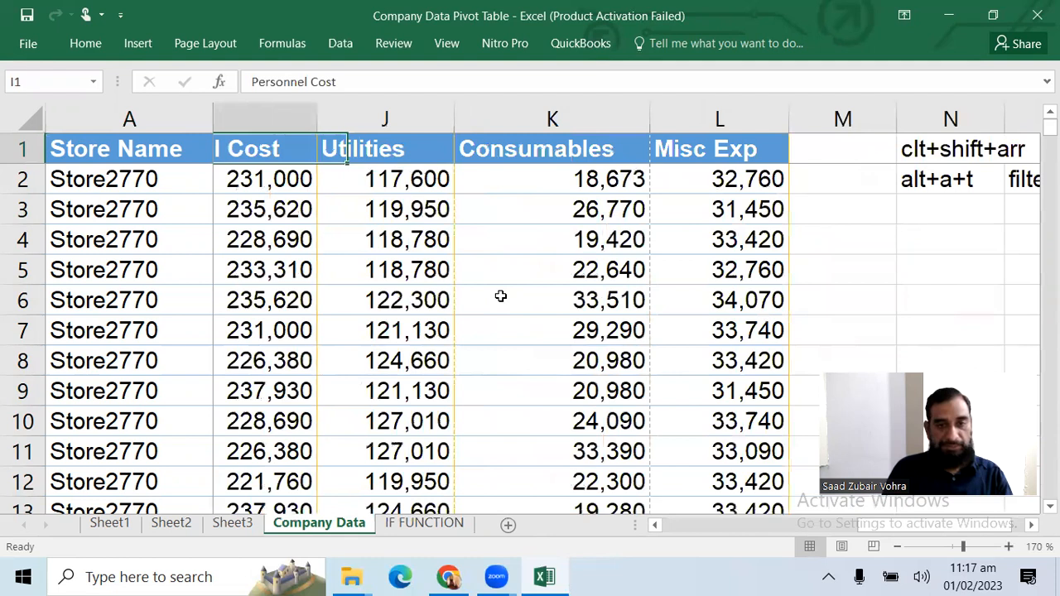
{"action": "key", "text": "Right"}
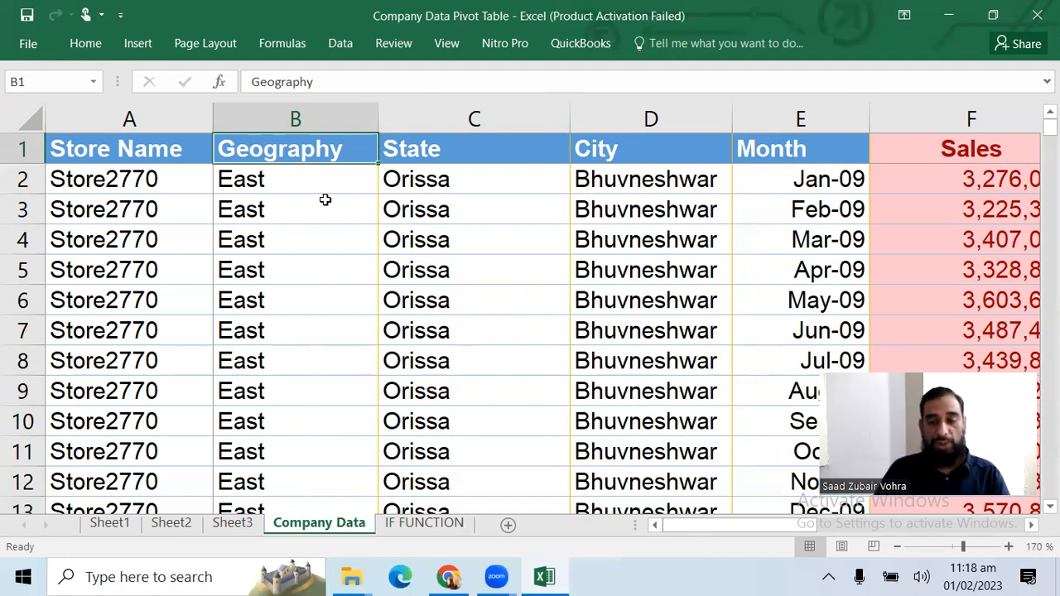
Insert a PivotTable on a new worksheet, based on the Company Data range A1:L243
{"action": "key", "text": "alt"}
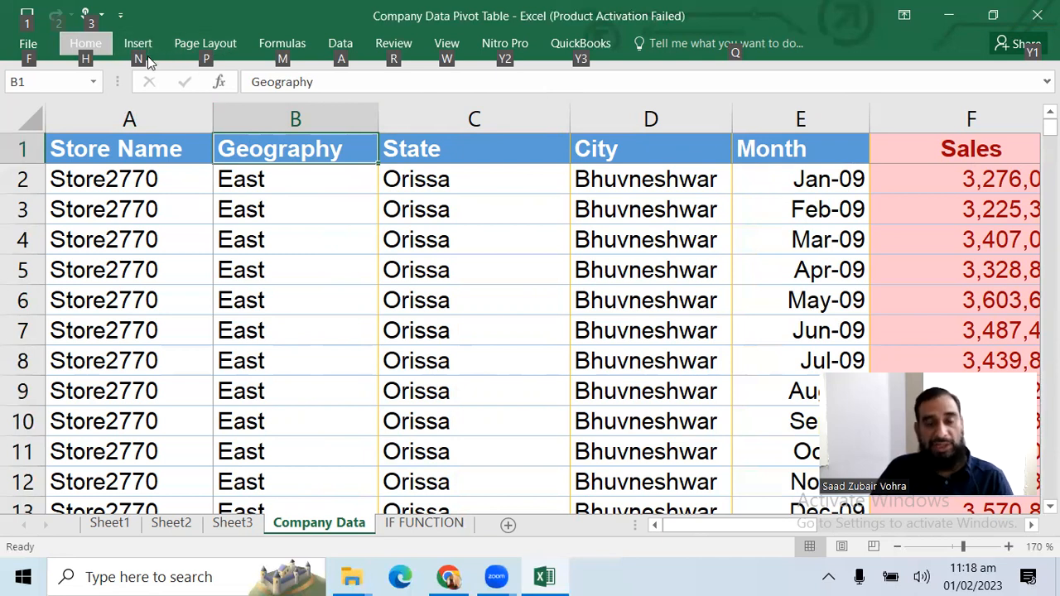
{"action": "key", "text": "n"}
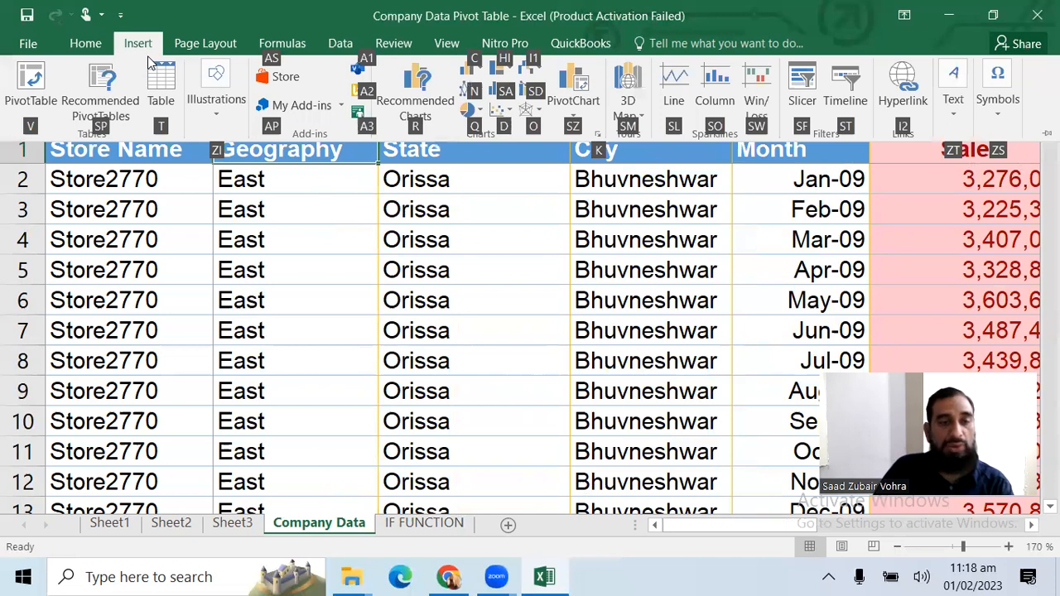
{"action": "left_click", "coordinate": [43, 115]}
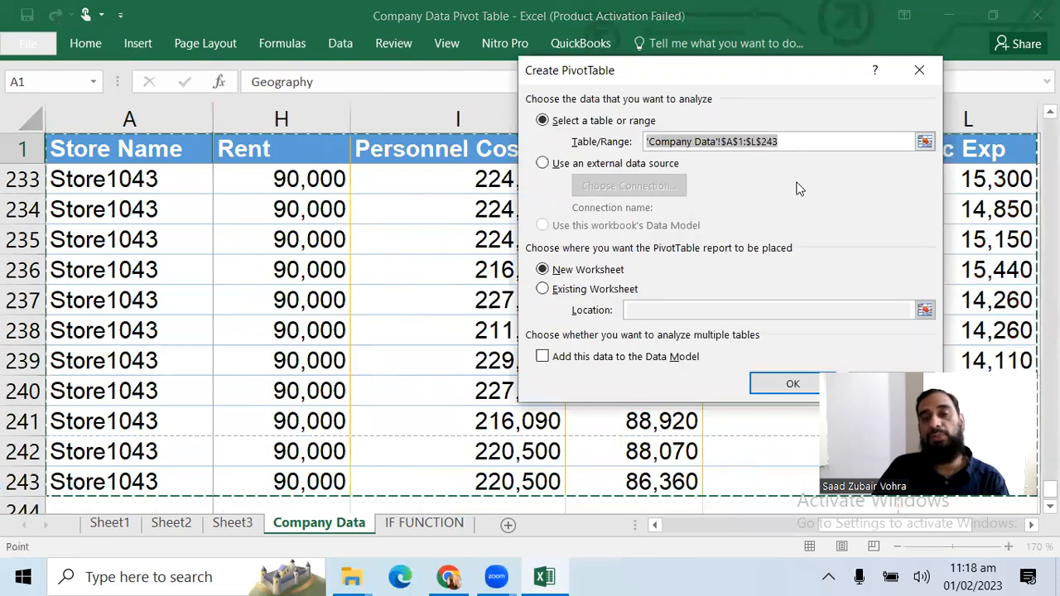
{"action": "left_click", "coordinate": [801, 146]}
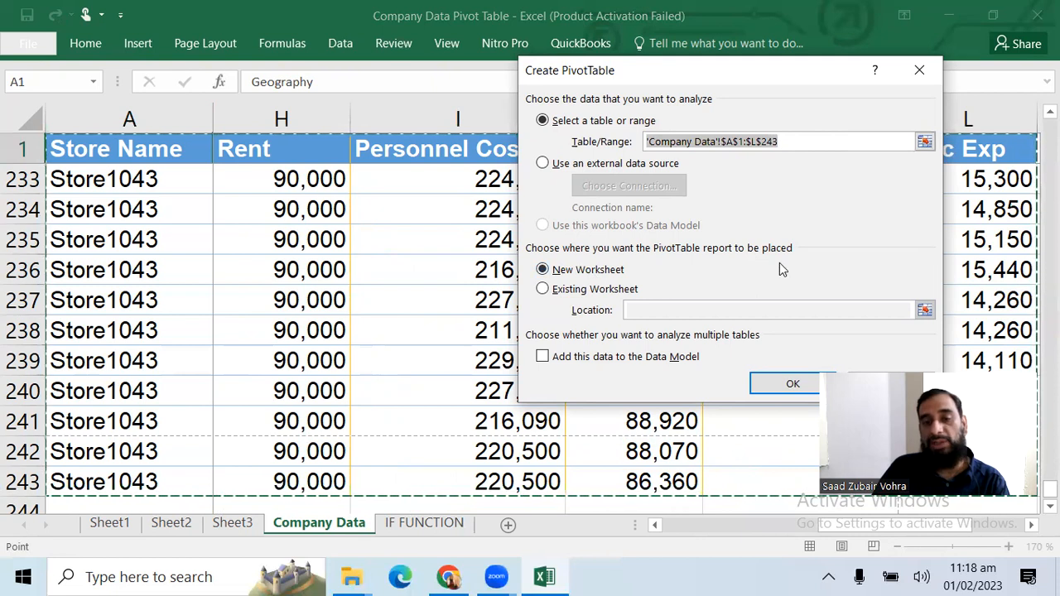
{"action": "left_click", "coordinate": [791, 383]}
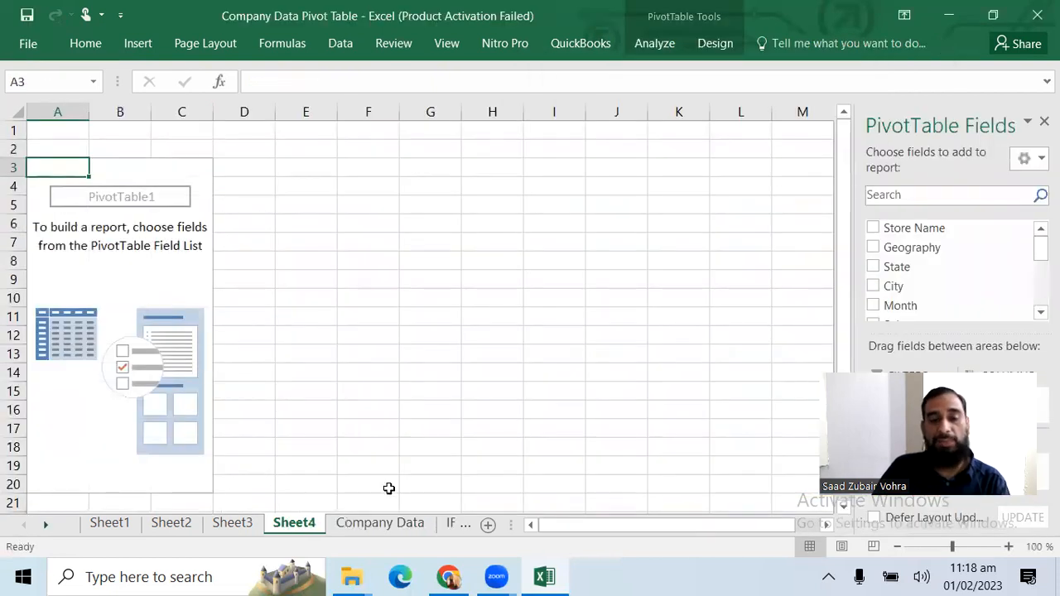
Go back to the Company Data sheet and select the Store Name heading in A1
{"action": "left_click", "coordinate": [380, 522]}
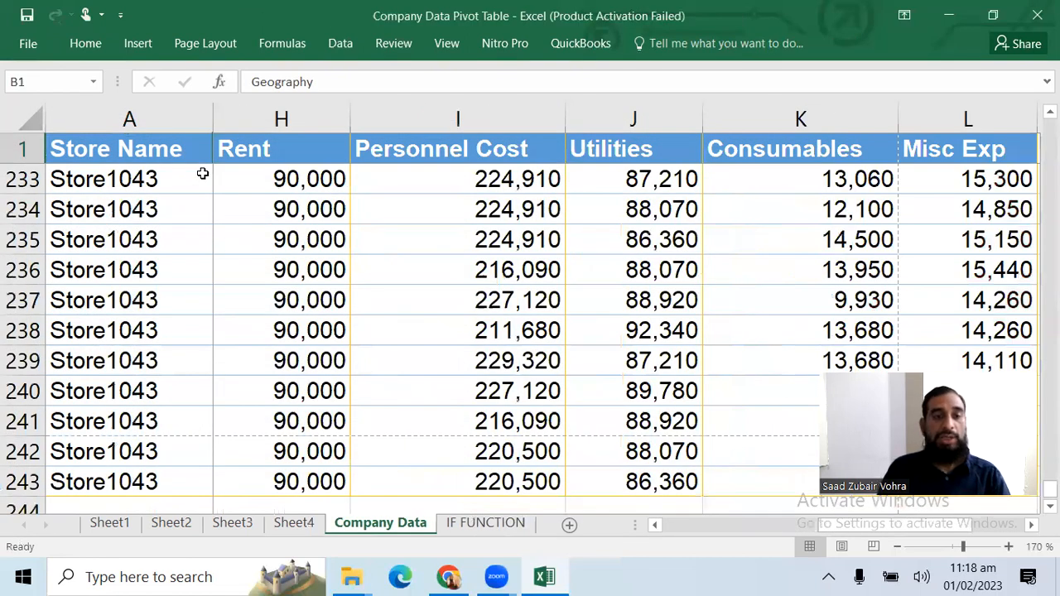
{"action": "left_click", "coordinate": [202, 173]}
{"action": "key", "text": "ctrl+Up"}
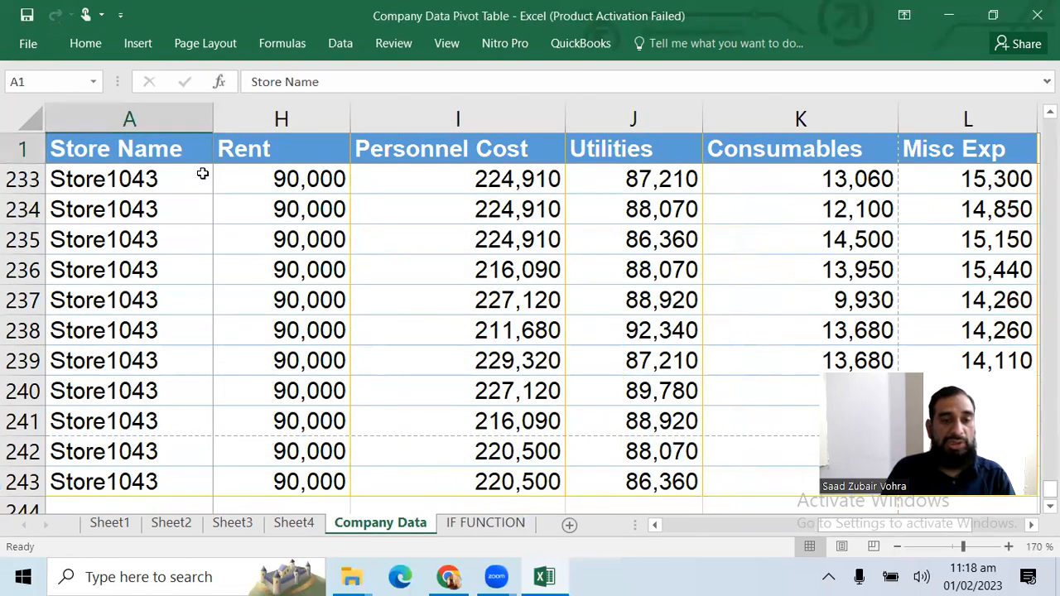
{"action": "key", "text": "Down"}
{"action": "key", "text": "Down"}
{"action": "key", "text": "Up"}
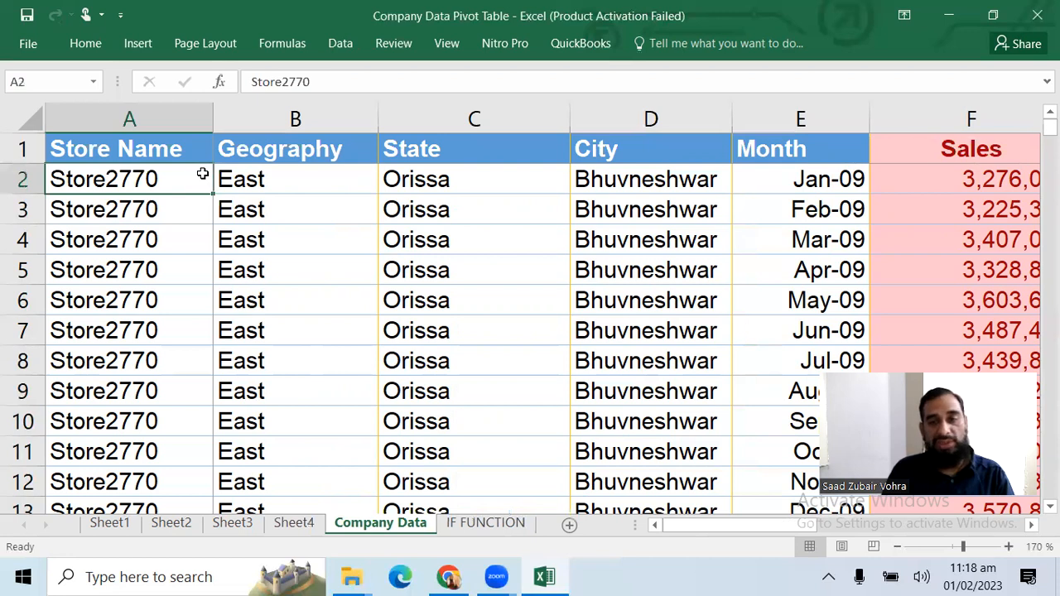
{"action": "key", "text": "Down"}
{"action": "key", "text": "Up"}
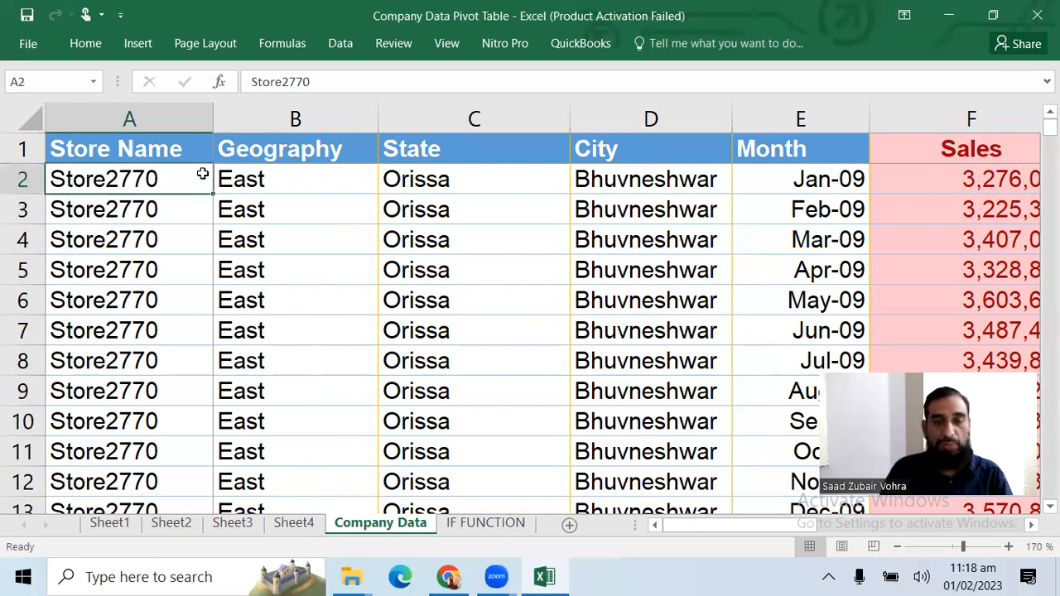
{"action": "key", "text": "Up"}
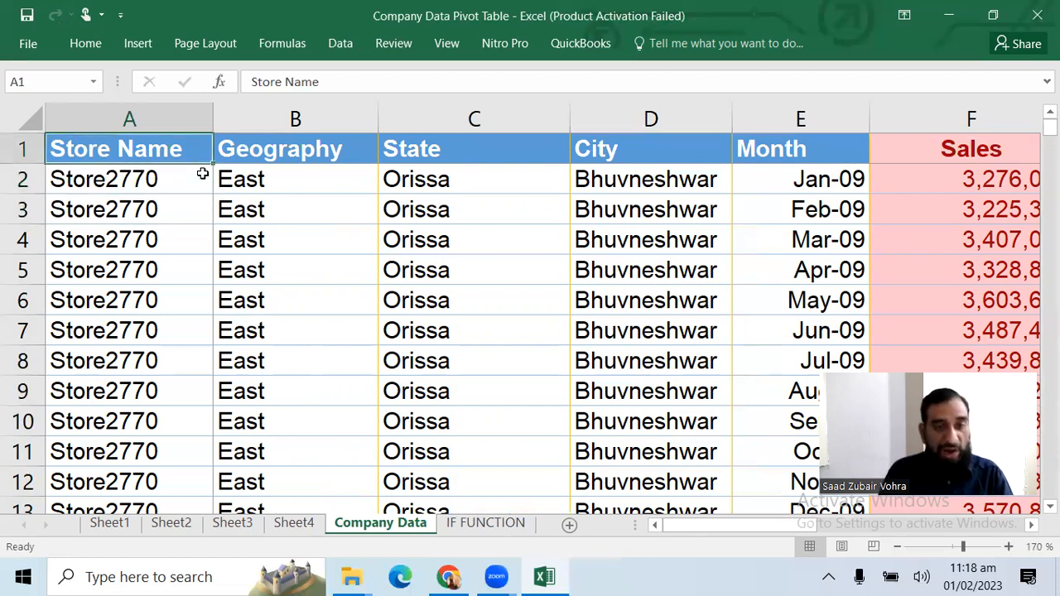
Turn on the filter for the Company Data heading row
{"action": "left_click", "coordinate": [341, 43]}
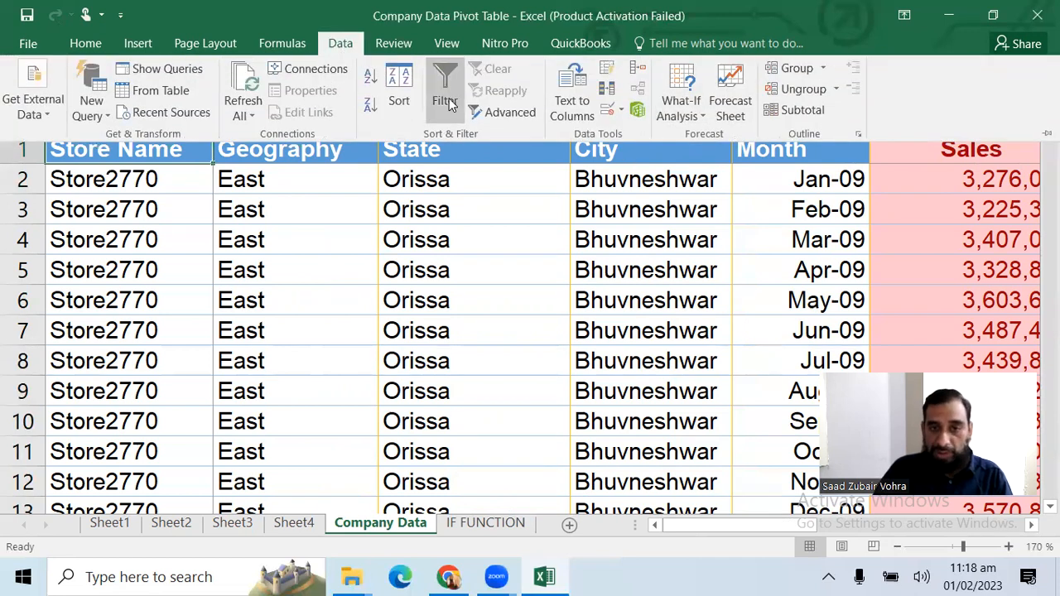
{"action": "left_click", "coordinate": [219, 197]}
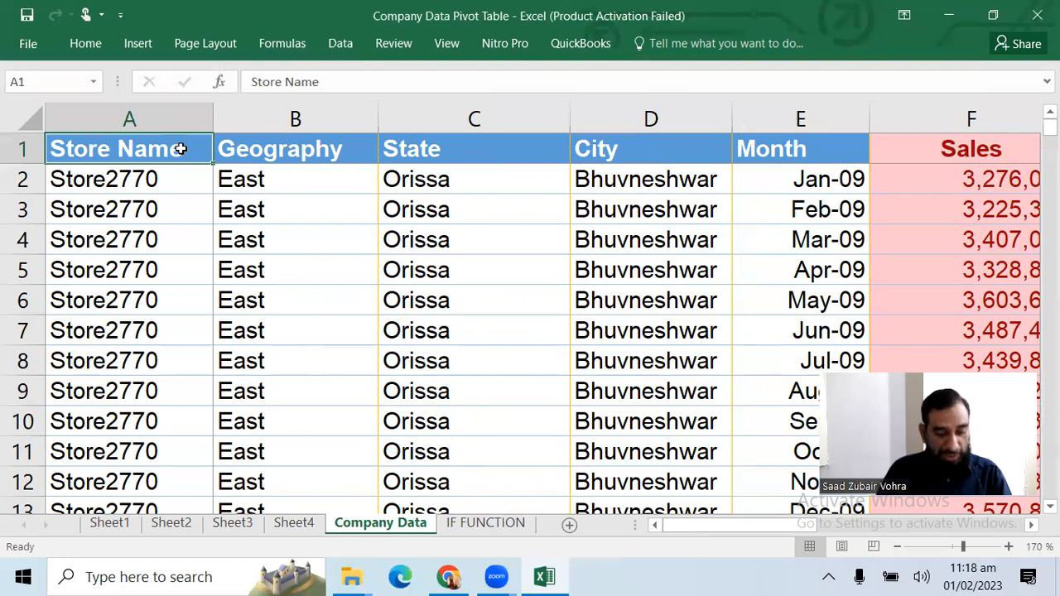
{"action": "key", "text": "alt"}
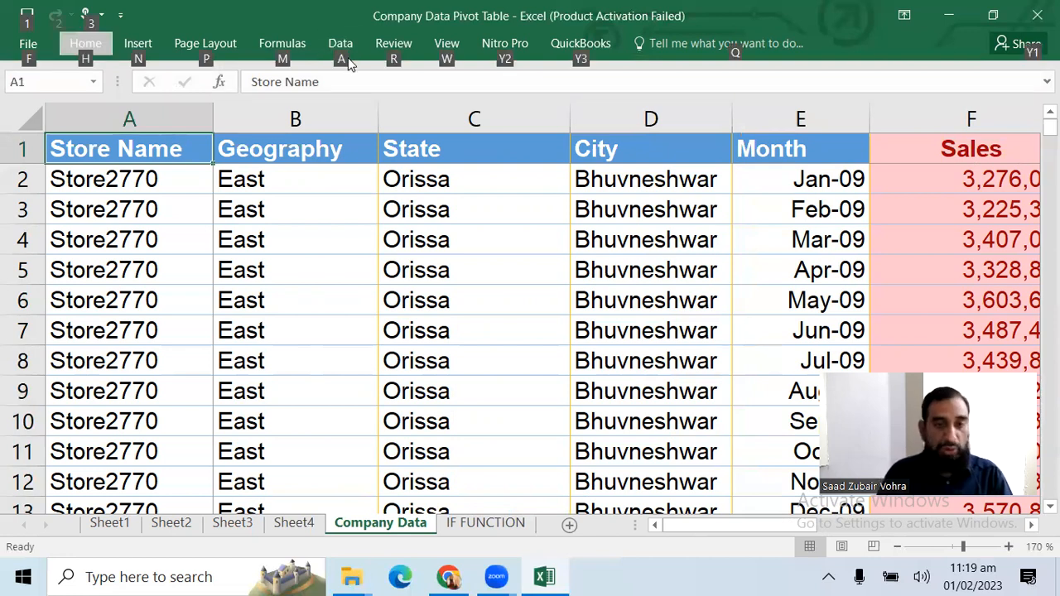
{"action": "key", "text": "a"}
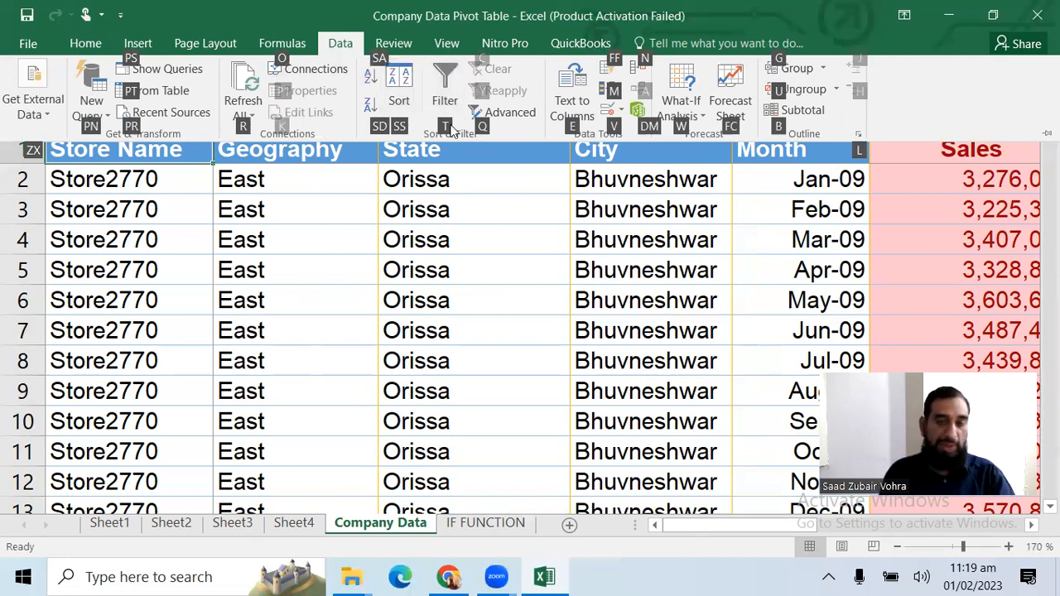
{"action": "key", "text": "t"}
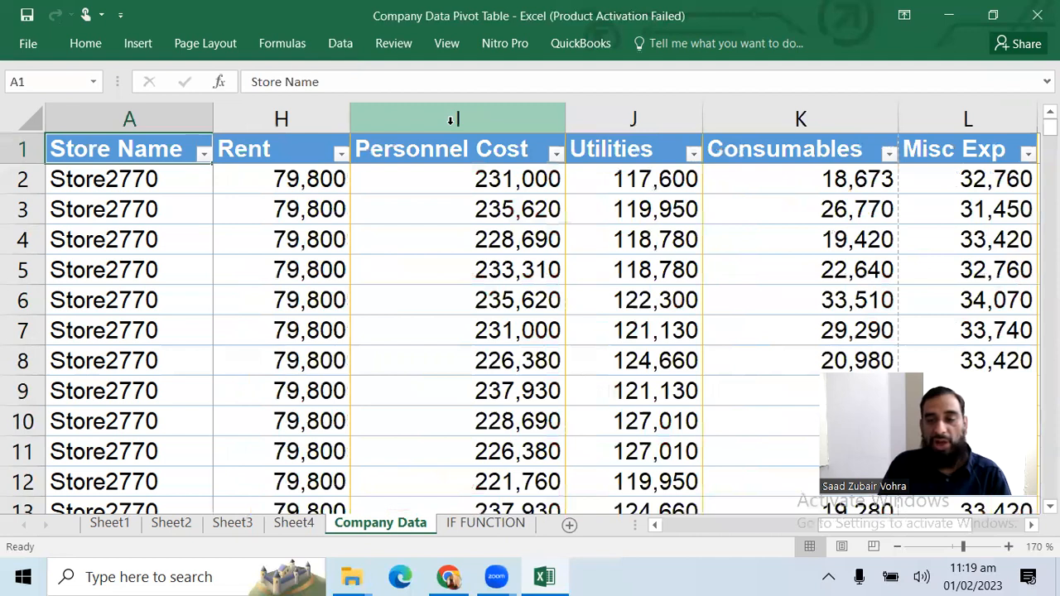
Look over the filter arrows along the heading row, moving on to cell O1 beside the shortcut notes
{"action": "key", "text": "Right"}
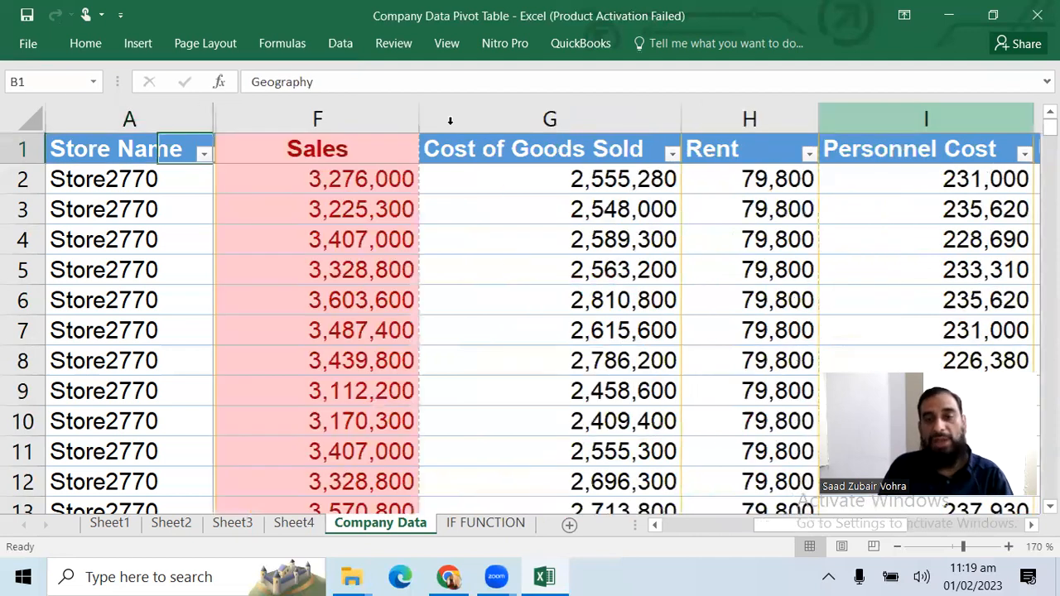
{"action": "key", "text": "Right"}
{"action": "key", "text": "Right"}
{"action": "key", "text": "Right"}
{"action": "key", "text": "Right"}
{"action": "key", "text": "Right"}
{"action": "key", "text": "Right"}
{"action": "key", "text": "Right"}
{"action": "key", "text": "Right"}
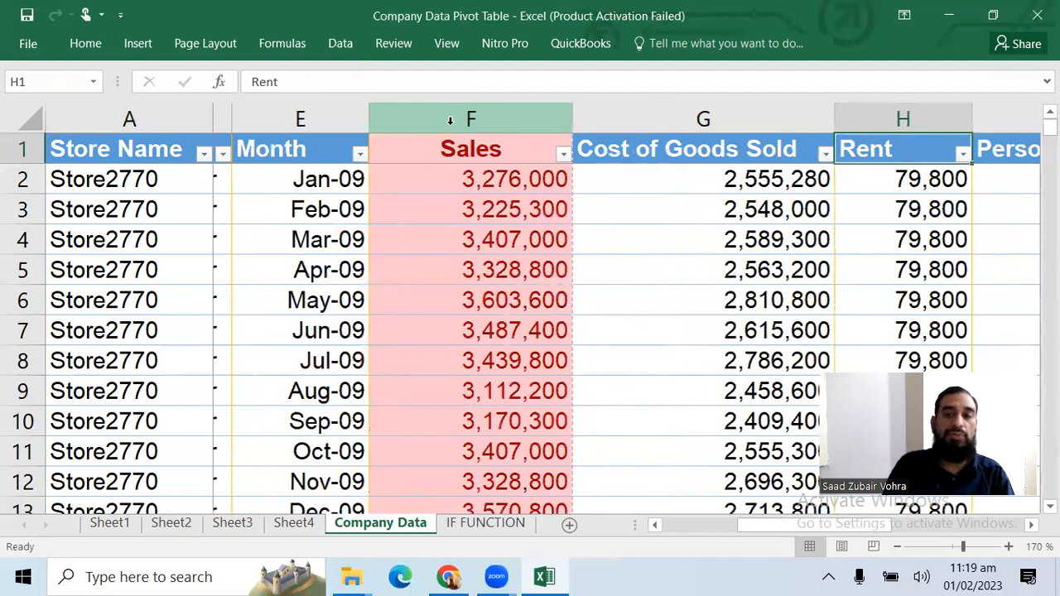
{"action": "key", "text": "Right"}
{"action": "key", "text": "Right"}
{"action": "key", "text": "Right"}
{"action": "key", "text": "Right"}
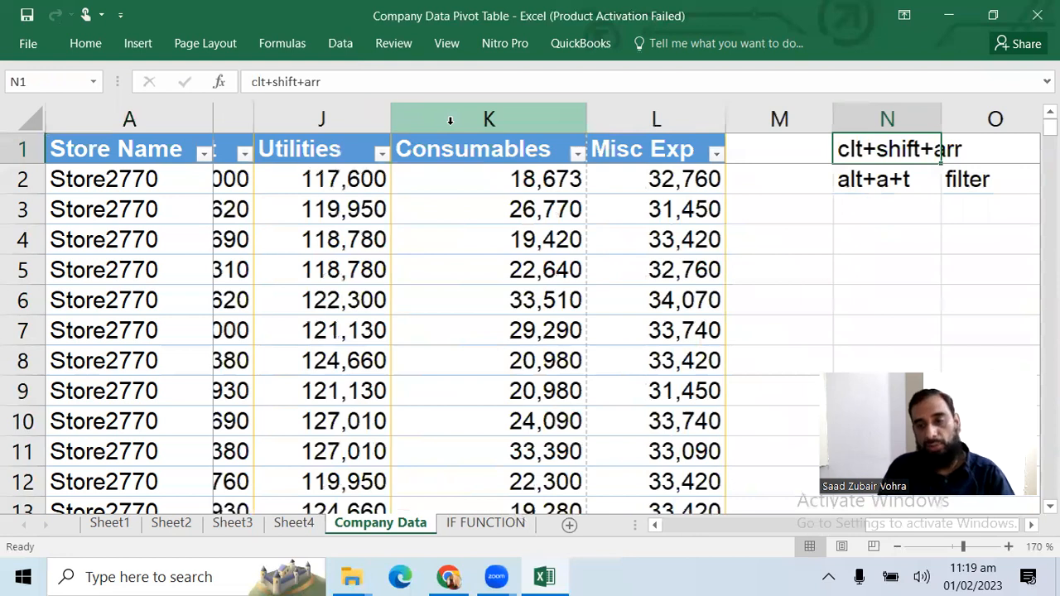
{"action": "key", "text": "Right"}
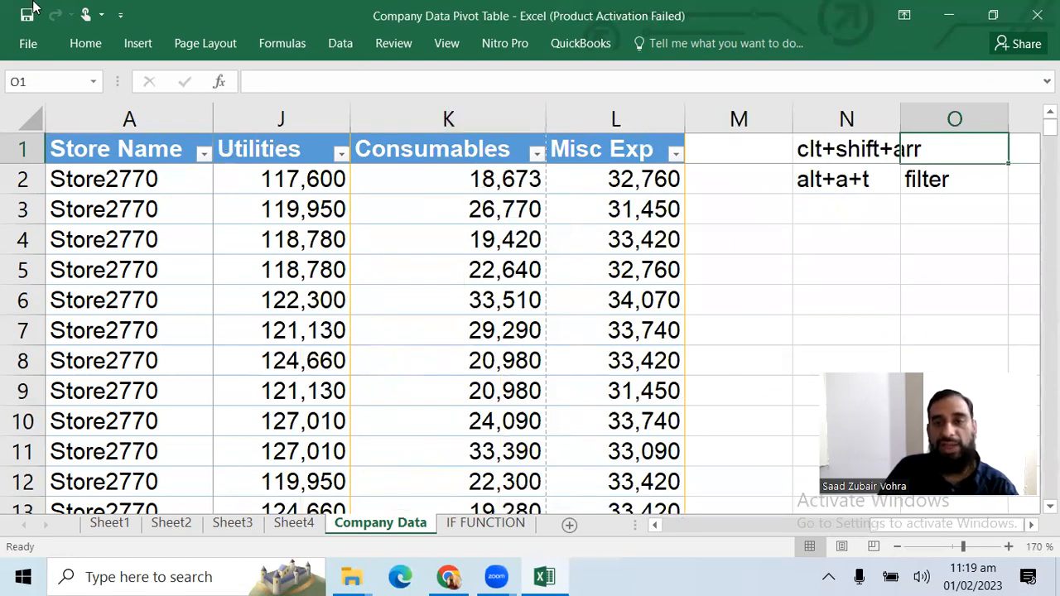
Create a new blank workbook
{"action": "key", "text": "ctrl+n"}
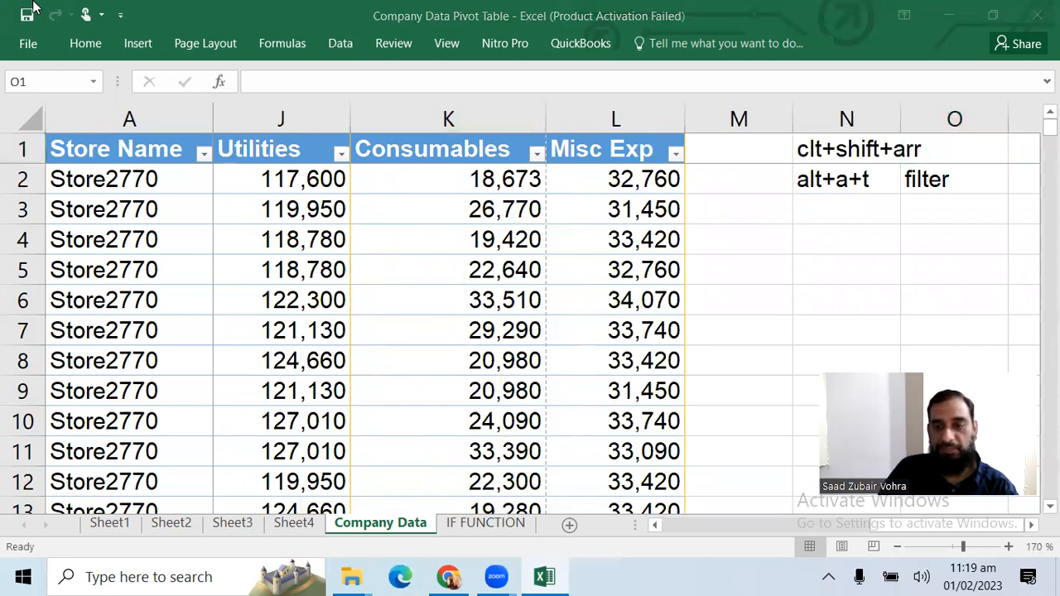